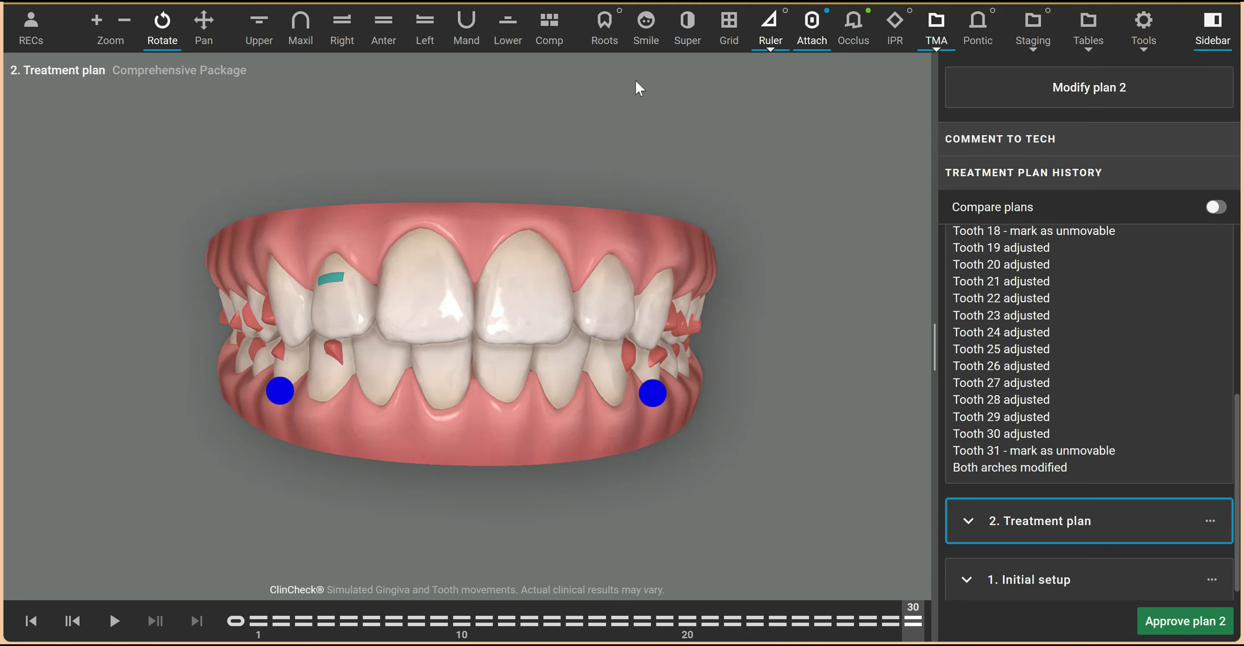
Examine the upper arch, lower arch and bite at the initial stage of treatment plan 2 from several sides.
{"action": "left_click", "coordinate": [300, 27]}
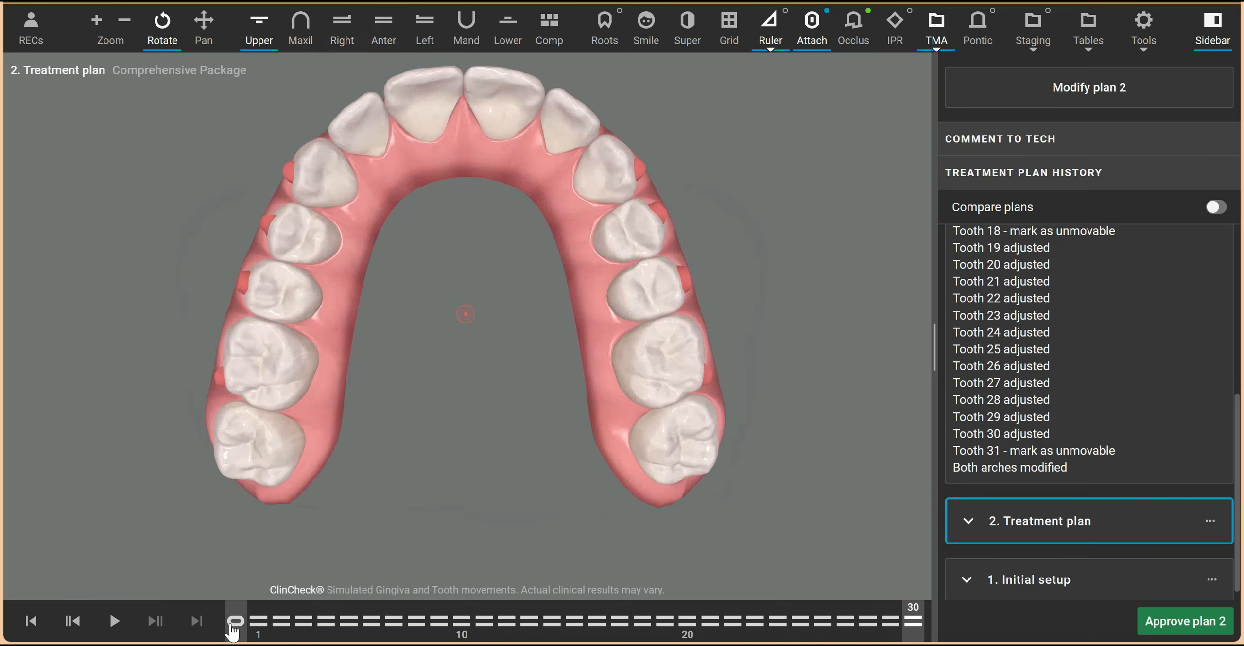
{"action": "left_click", "coordinate": [233, 624]}
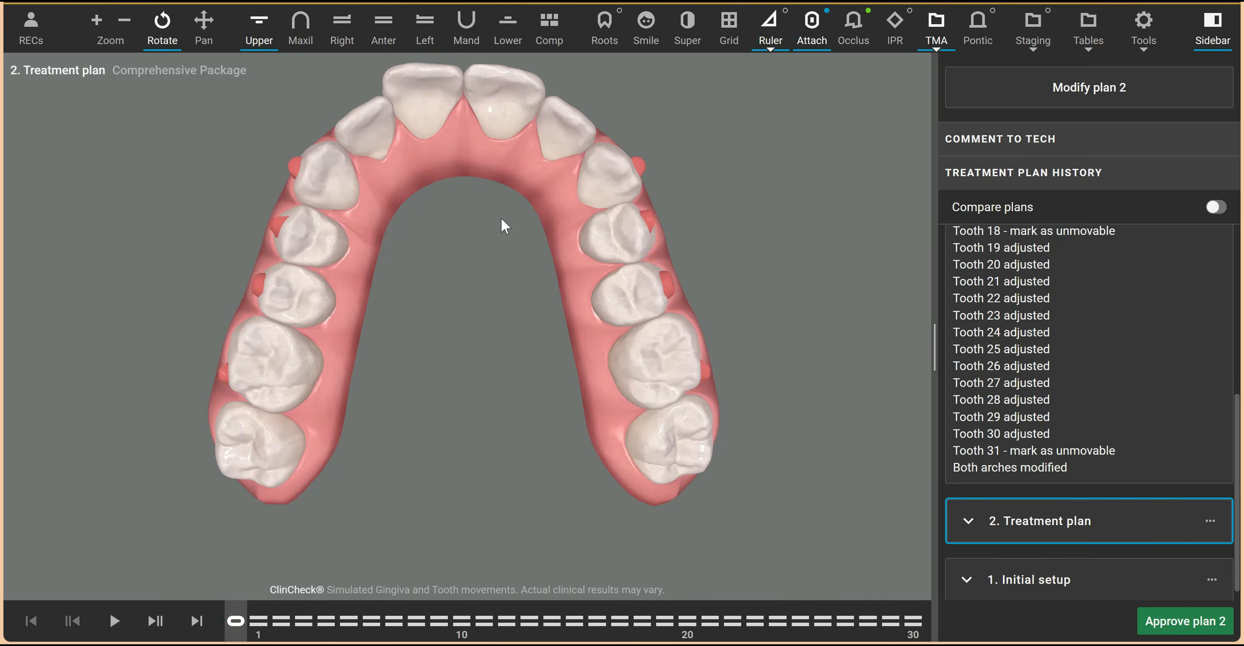
{"action": "right_click_drag", "start_coordinate": [502, 218], "coordinate": [502, 239]}
{"action": "left_click", "coordinate": [465, 25]}
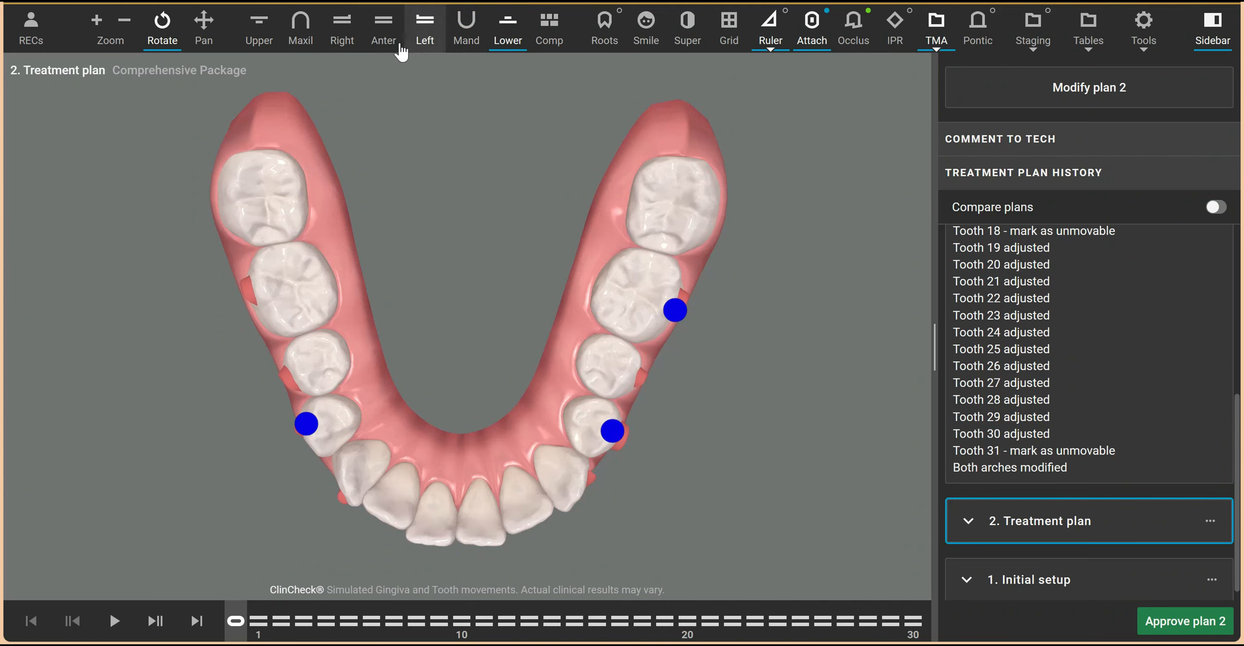
{"action": "left_click", "coordinate": [383, 39]}
{"action": "left_click_drag", "start_coordinate": [570, 385], "coordinate": [480, 262]}
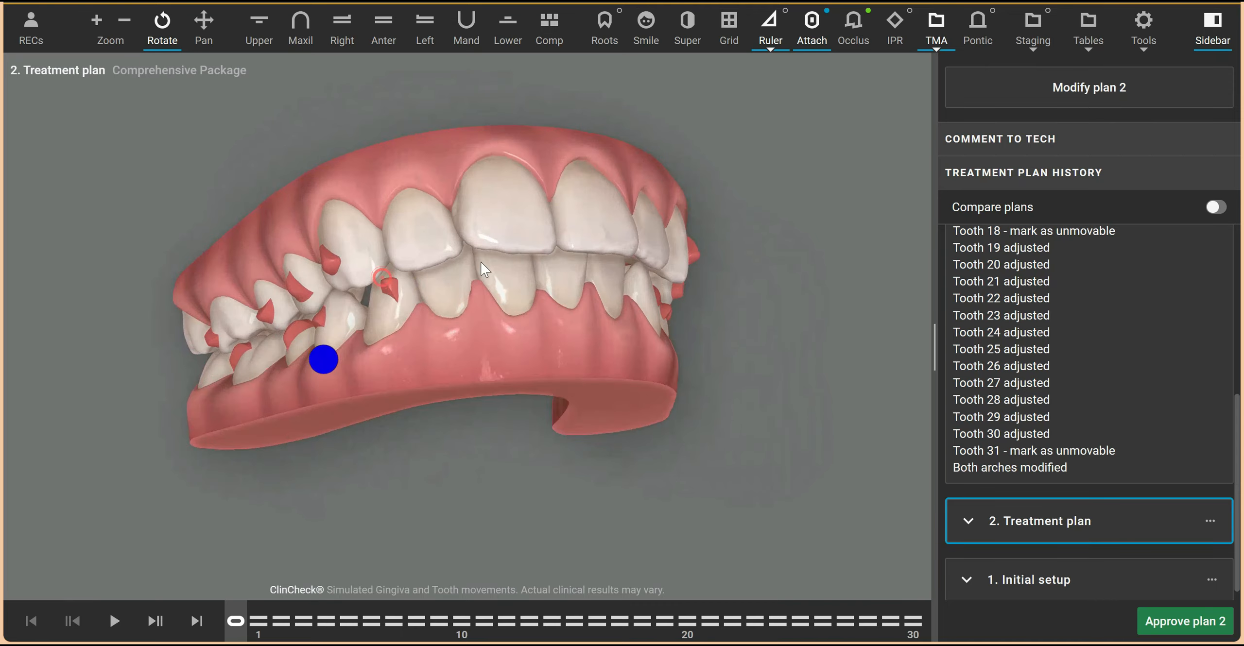
{"action": "mouse_move", "coordinate": [532, 335]}
{"action": "left_mouse_down"}
{"action": "mouse_move", "coordinate": [525, 373]}
{"action": "mouse_move", "coordinate": [563, 348]}
{"action": "mouse_move", "coordinate": [439, 338]}
{"action": "left_mouse_up"}
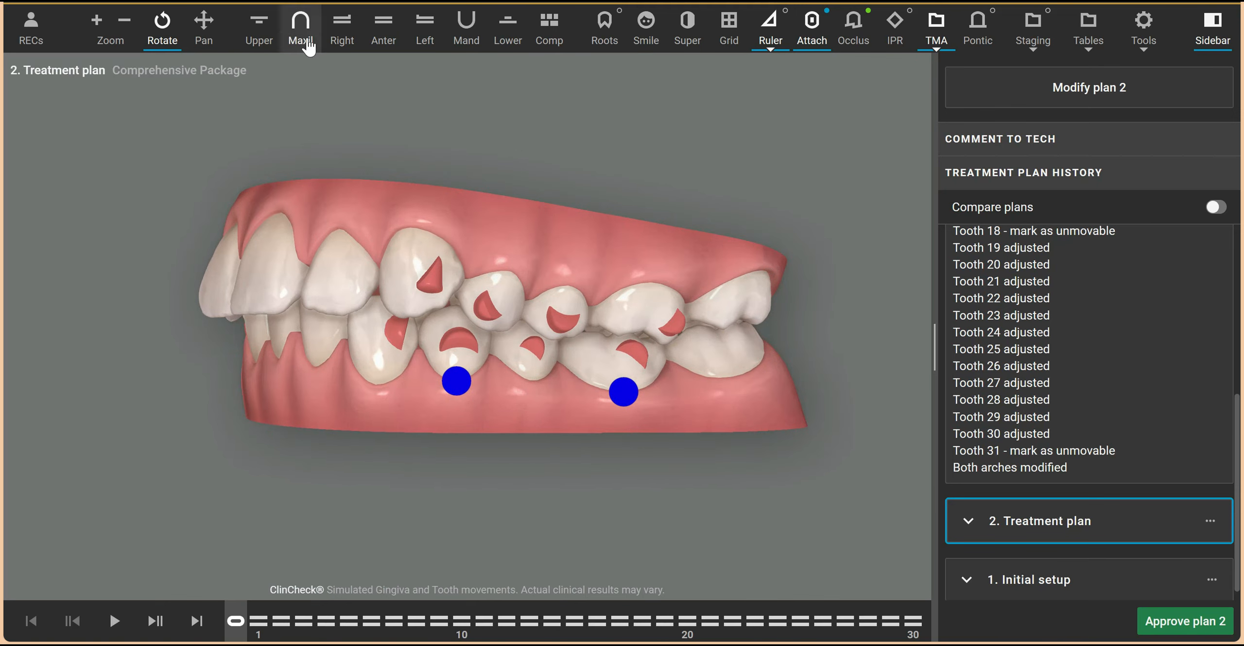
{"action": "left_click_drag", "start_coordinate": [506, 400], "coordinate": [626, 418]}
{"action": "left_click_drag", "start_coordinate": [457, 203], "coordinate": [486, 197]}
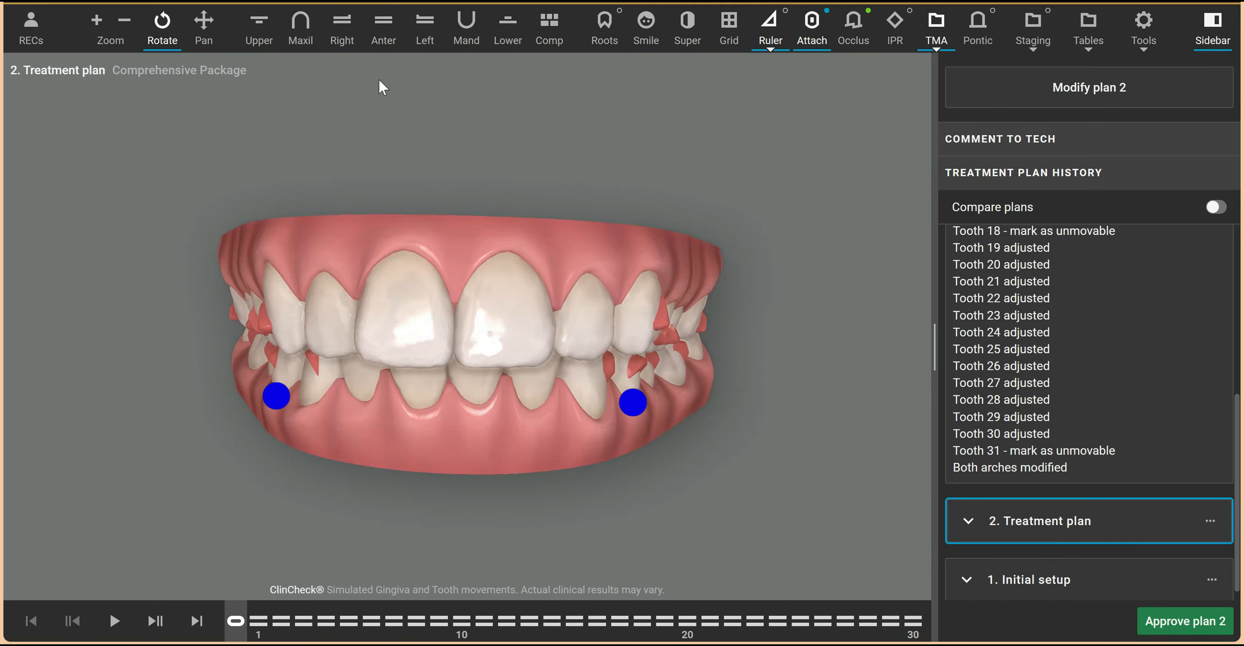
{"action": "left_click", "coordinate": [300, 24]}
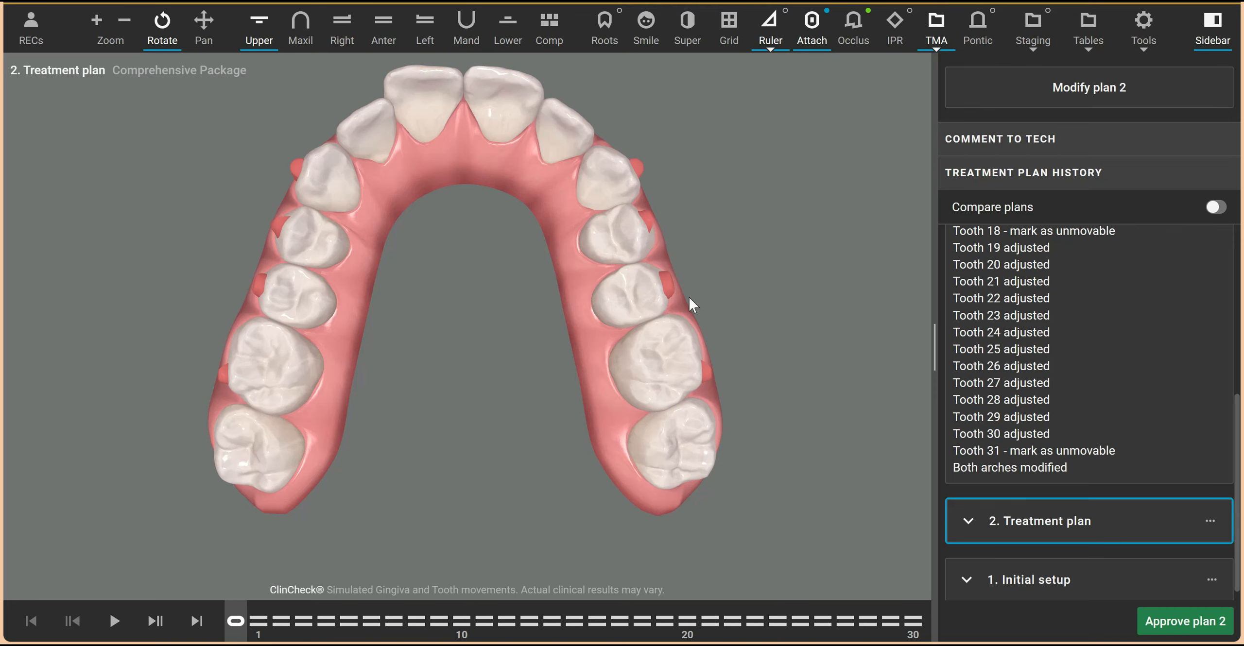
{"action": "mouse_move", "coordinate": [238, 624]}
{"action": "left_mouse_down"}
{"action": "mouse_move", "coordinate": [1050, 593]}
{"action": "mouse_move", "coordinate": [78, 556]}
{"action": "mouse_move", "coordinate": [444, 609]}
{"action": "mouse_move", "coordinate": [893, 605]}
{"action": "mouse_move", "coordinate": [100, 574]}
{"action": "mouse_move", "coordinate": [976, 622]}
{"action": "mouse_move", "coordinate": [183, 604]}
{"action": "mouse_move", "coordinate": [882, 614]}
{"action": "mouse_move", "coordinate": [209, 633]}
{"action": "left_mouse_up"}
Open treatment plan 2 for modification and check the movement assessments of the lower teeth on both sides.
{"action": "left_click", "coordinate": [1099, 94]}
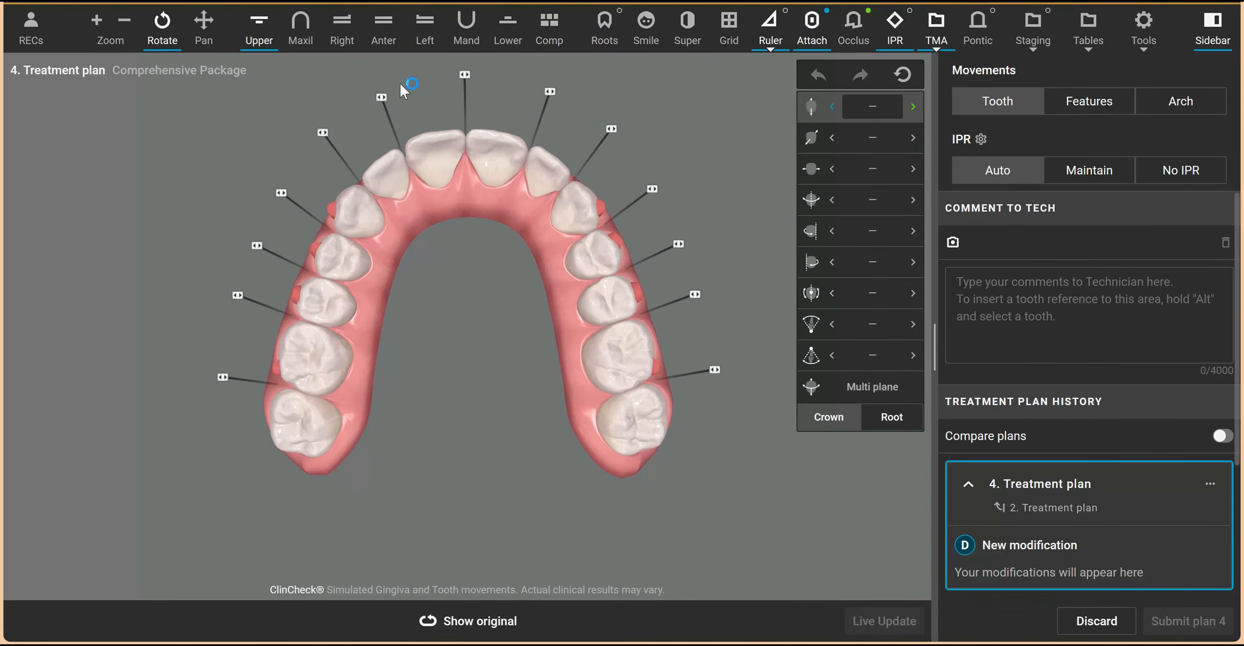
{"action": "left_click", "coordinate": [390, 36]}
{"action": "left_click_drag", "start_coordinate": [462, 360], "coordinate": [614, 341]}
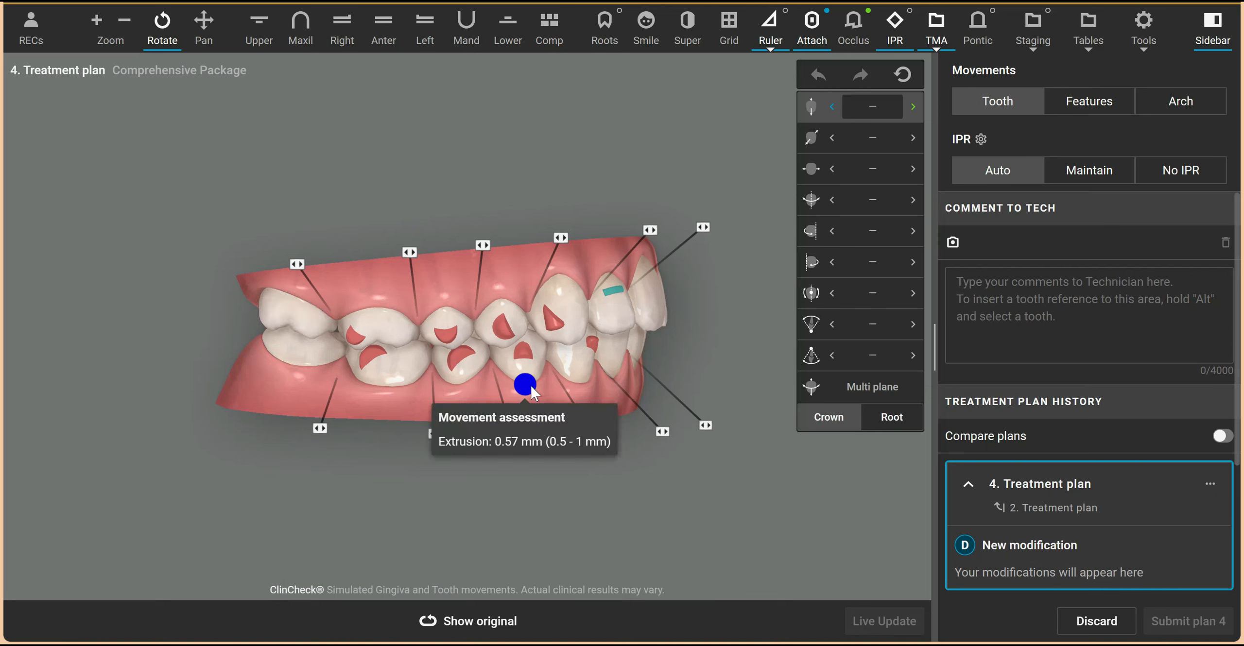
{"action": "left_click_drag", "start_coordinate": [725, 348], "coordinate": [505, 398]}
{"action": "mouse_move", "coordinate": [508, 401]}
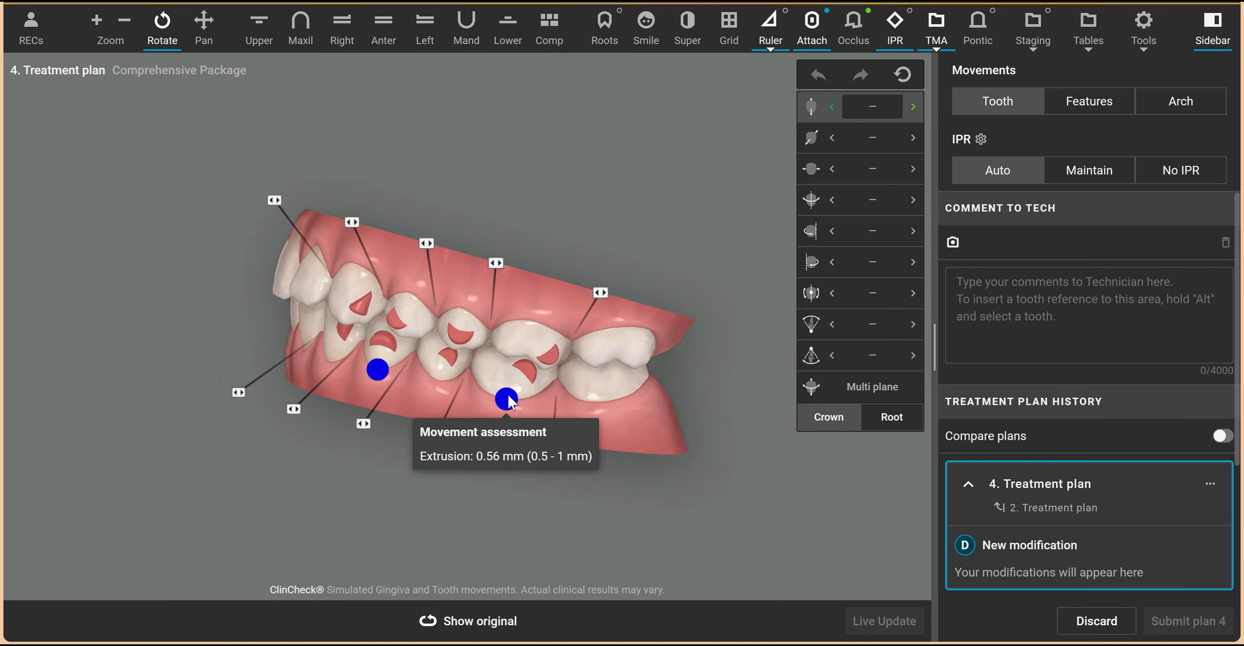
{"action": "left_click_drag", "start_coordinate": [411, 384], "coordinate": [641, 309]}
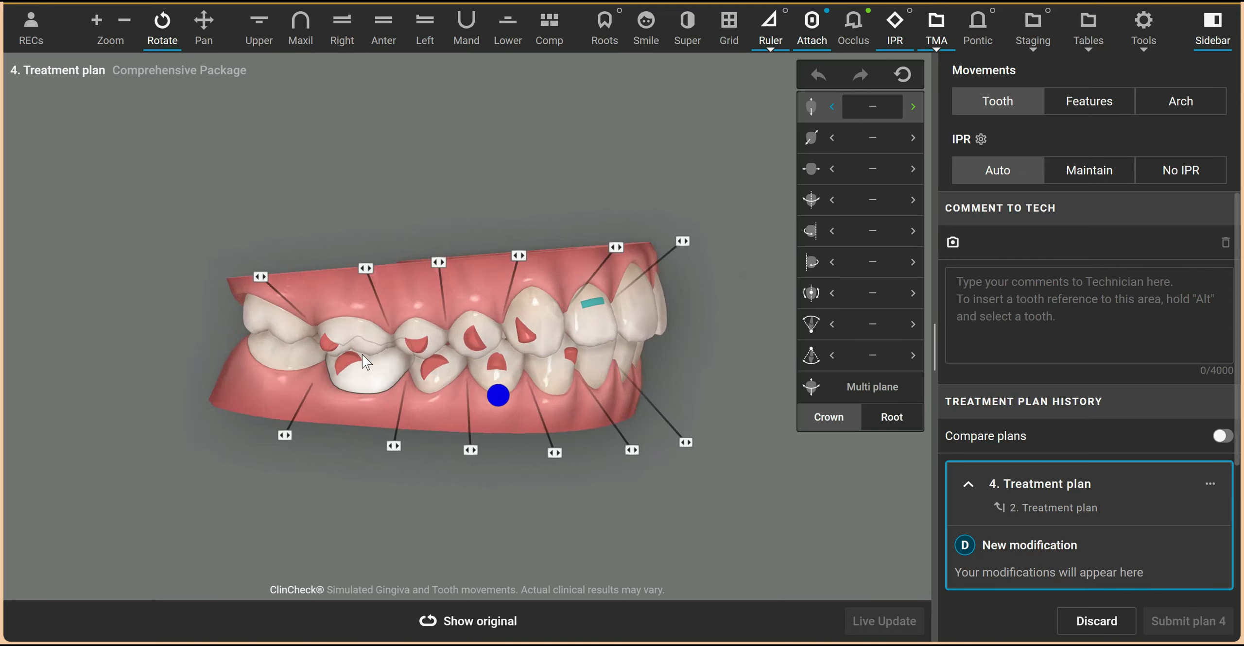
{"action": "left_click_drag", "start_coordinate": [359, 298], "coordinate": [430, 260]}
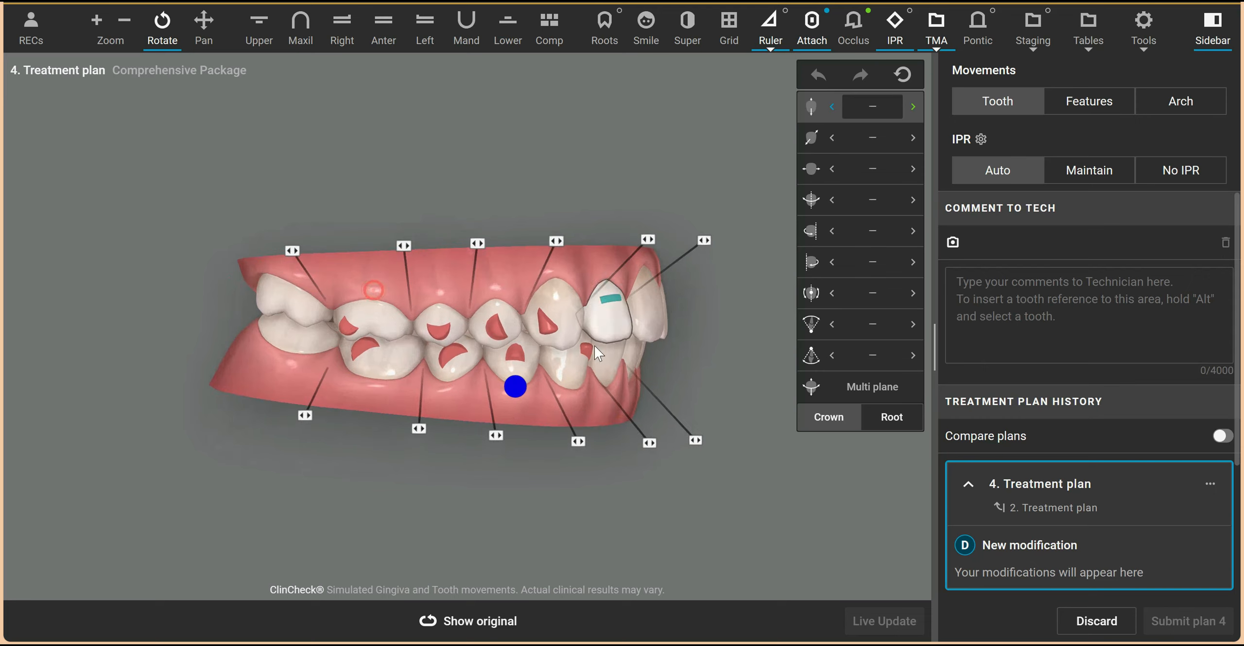
Mark the patient's right molars, teeth 2, 31, 3 and 30, as unmovable.
{"action": "right_click", "coordinate": [306, 302]}
{"action": "left_click", "coordinate": [308, 384]}
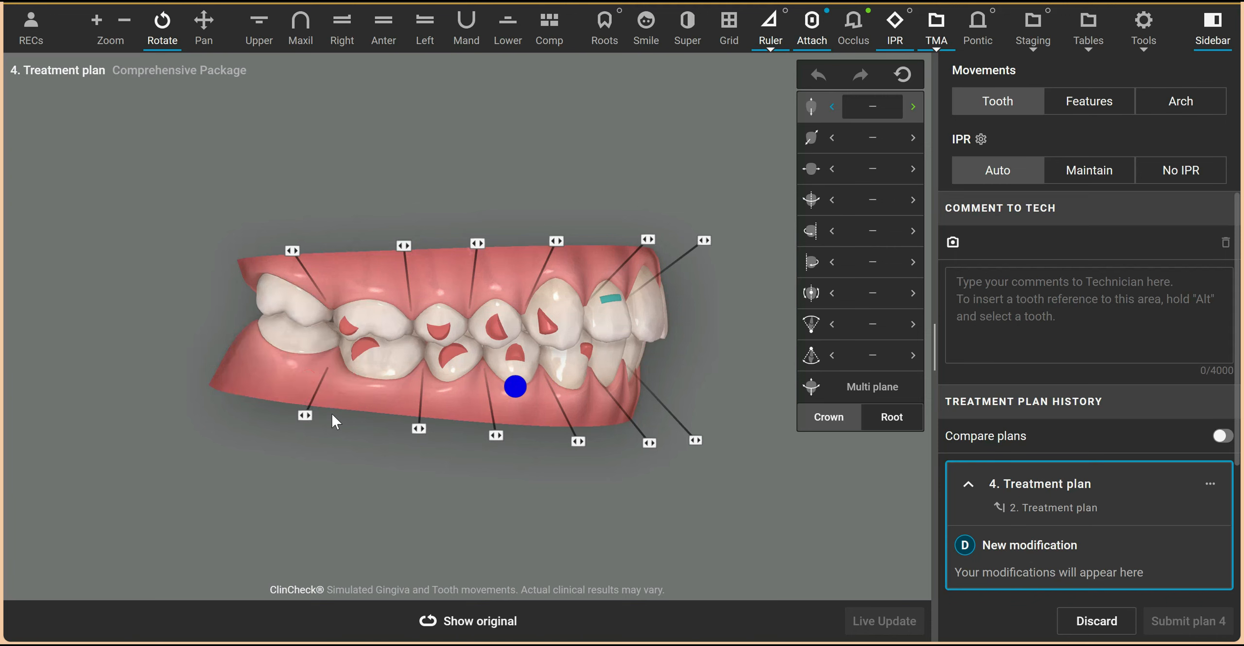
{"action": "right_click", "coordinate": [305, 343]}
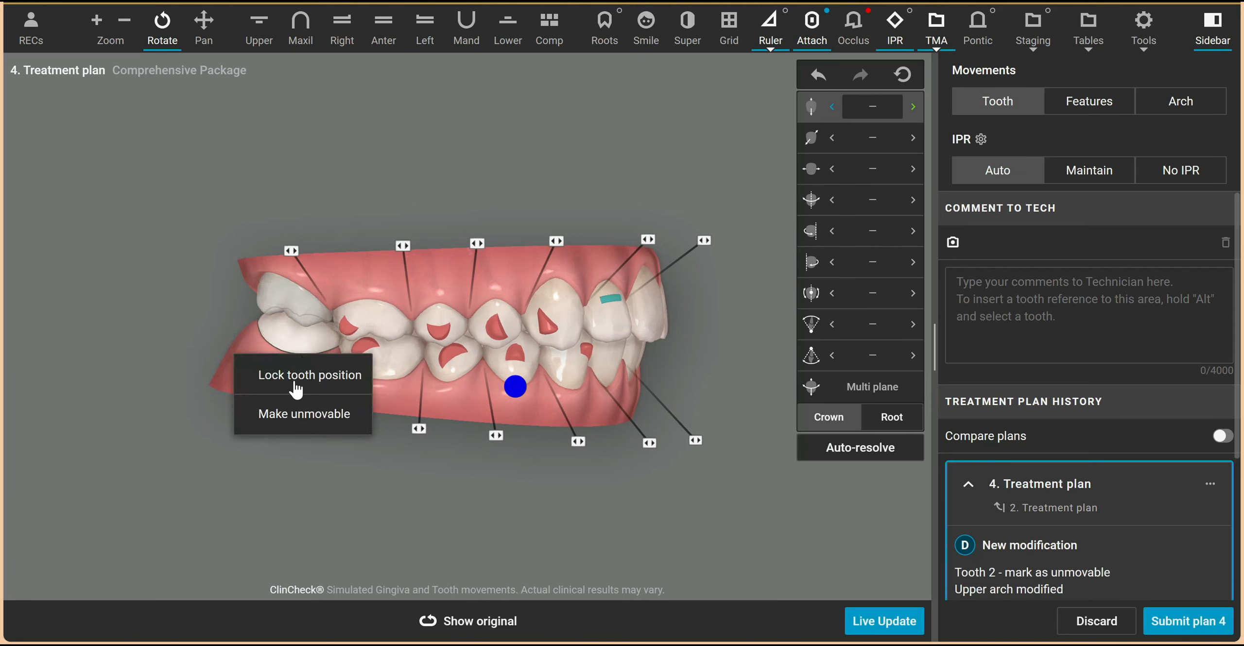
{"action": "left_click", "coordinate": [302, 415]}
{"action": "right_click", "coordinate": [362, 314]}
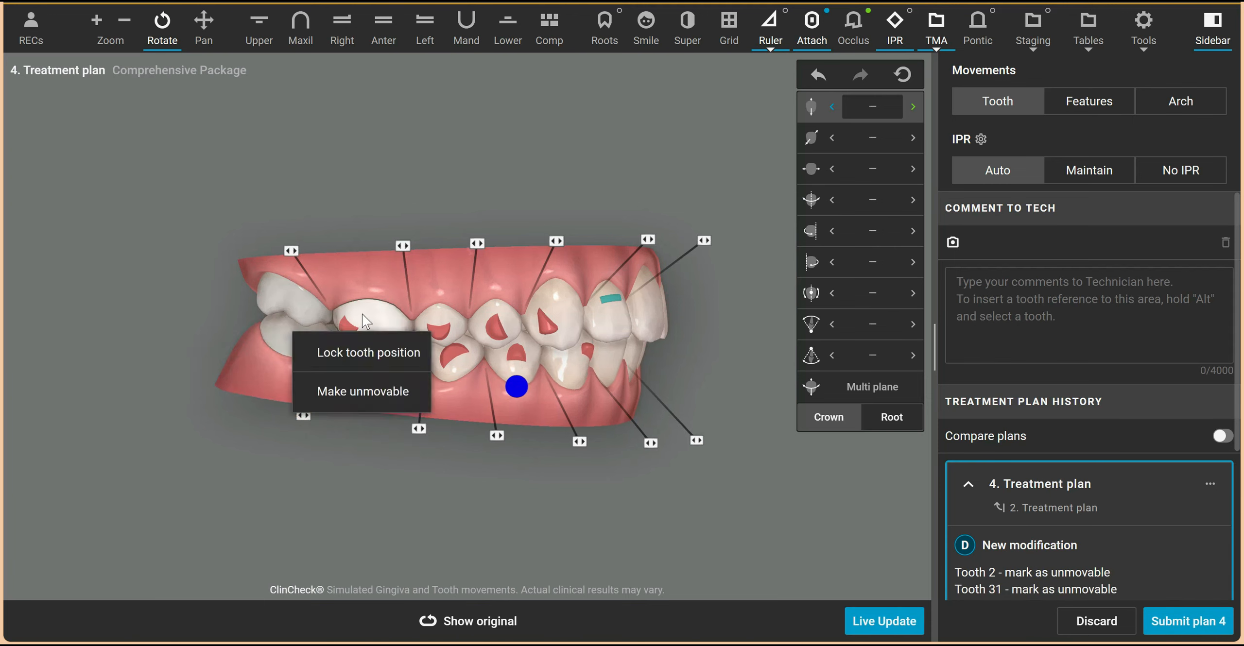
{"action": "left_click", "coordinate": [356, 392]}
{"action": "right_click", "coordinate": [377, 369]}
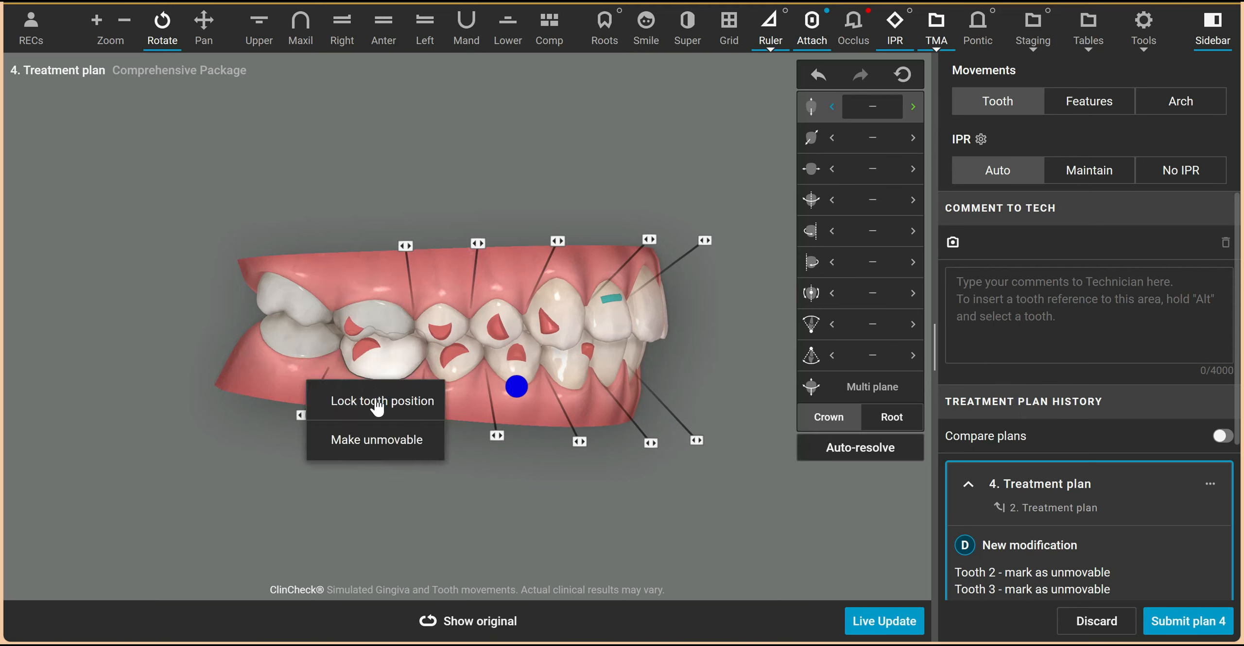
{"action": "left_click", "coordinate": [372, 435]}
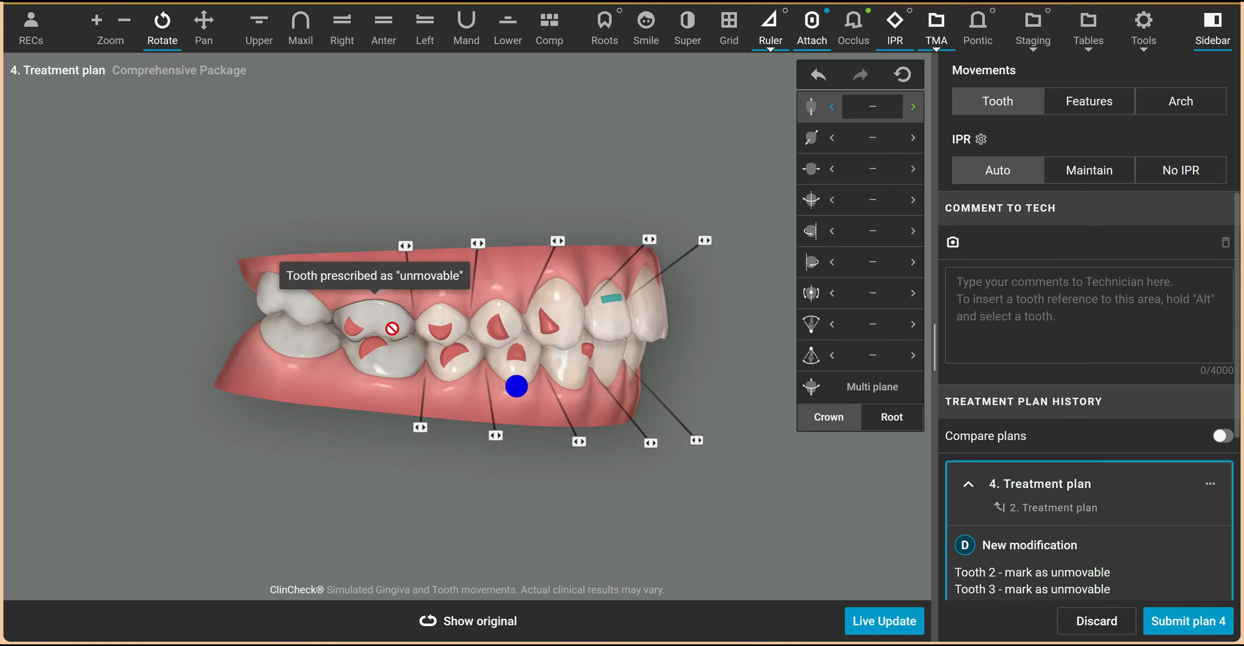
Make the right first molars, teeth 3 and 30, movable again.
{"action": "right_click", "coordinate": [387, 322]}
{"action": "left_click", "coordinate": [394, 361]}
{"action": "right_click", "coordinate": [392, 355]}
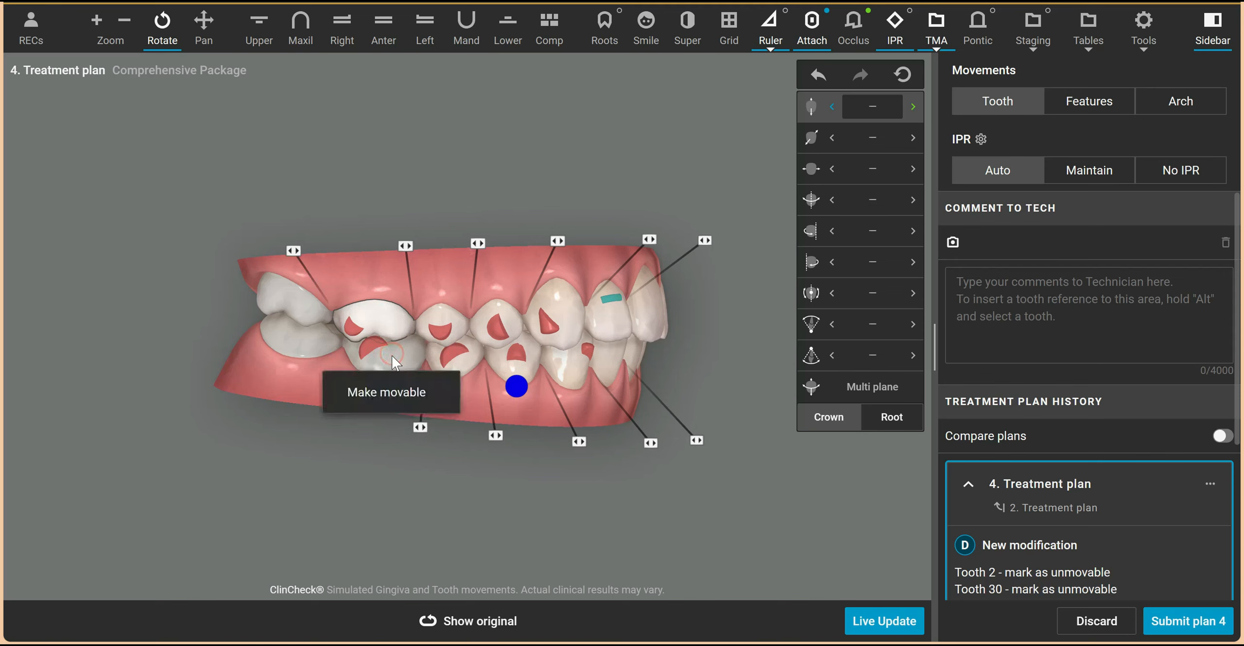
{"action": "left_click", "coordinate": [389, 394]}
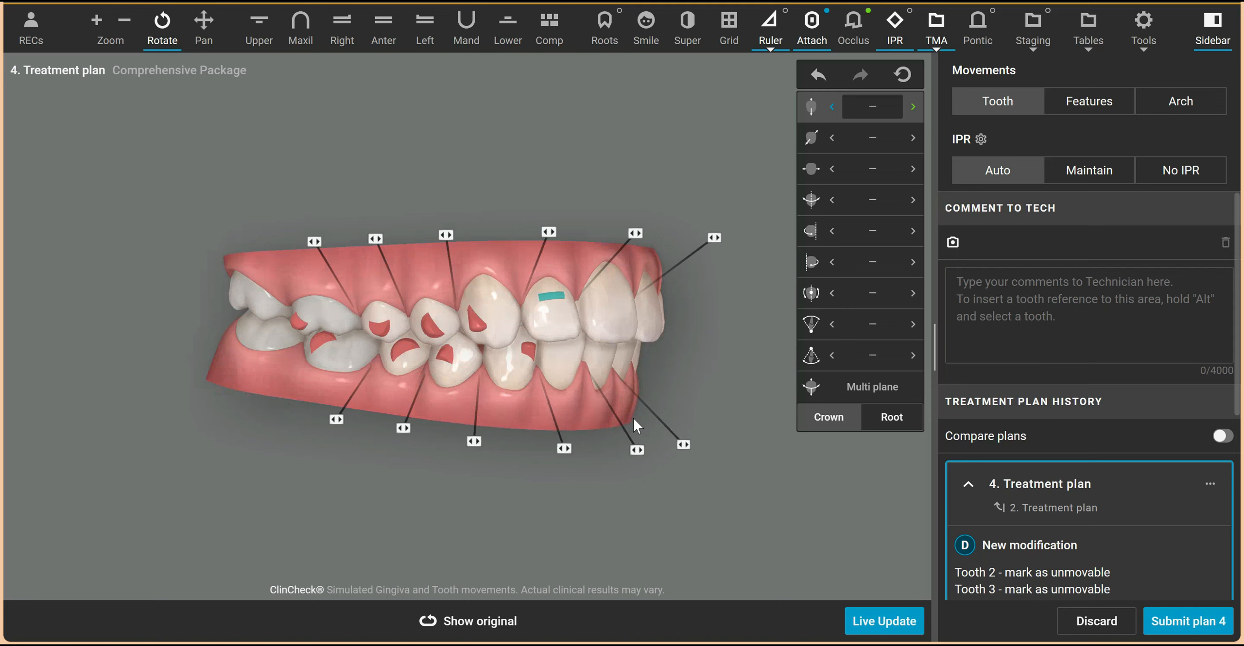
Compare the modified setup with the original one on both sides of the bite.
{"action": "left_click", "coordinate": [494, 627]}
{"action": "left_click", "coordinate": [486, 621]}
{"action": "left_click", "coordinate": [482, 624]}
{"action": "left_click", "coordinate": [484, 617]}
{"action": "left_click_drag", "start_coordinate": [571, 508], "coordinate": [505, 542]}
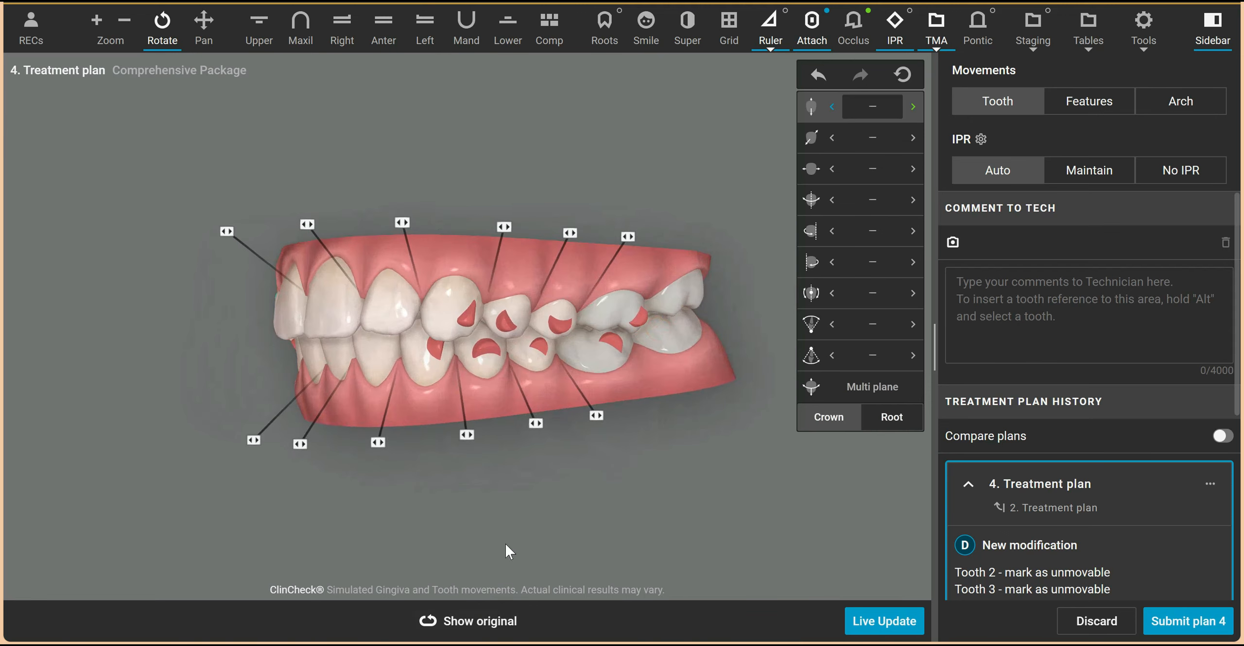
{"action": "left_click", "coordinate": [483, 620]}
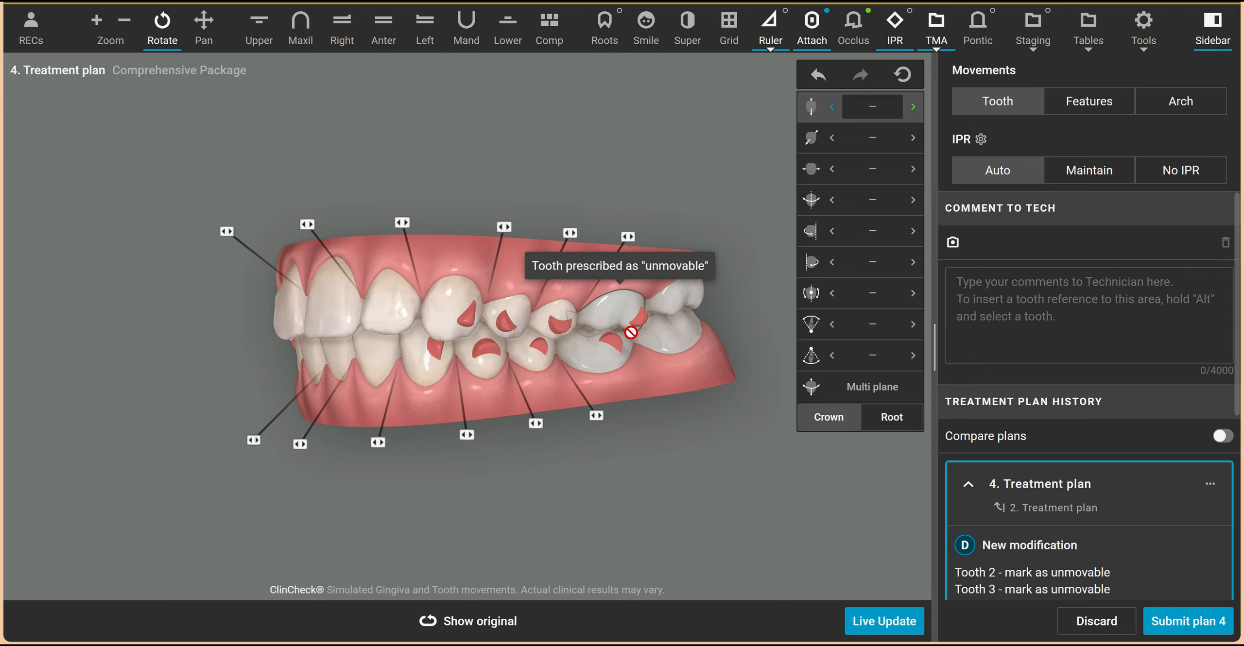
Rotate the upper left first premolar about 9.5° and the upper right first premolar 3.9° mesially.
{"action": "left_click", "coordinate": [304, 20]}
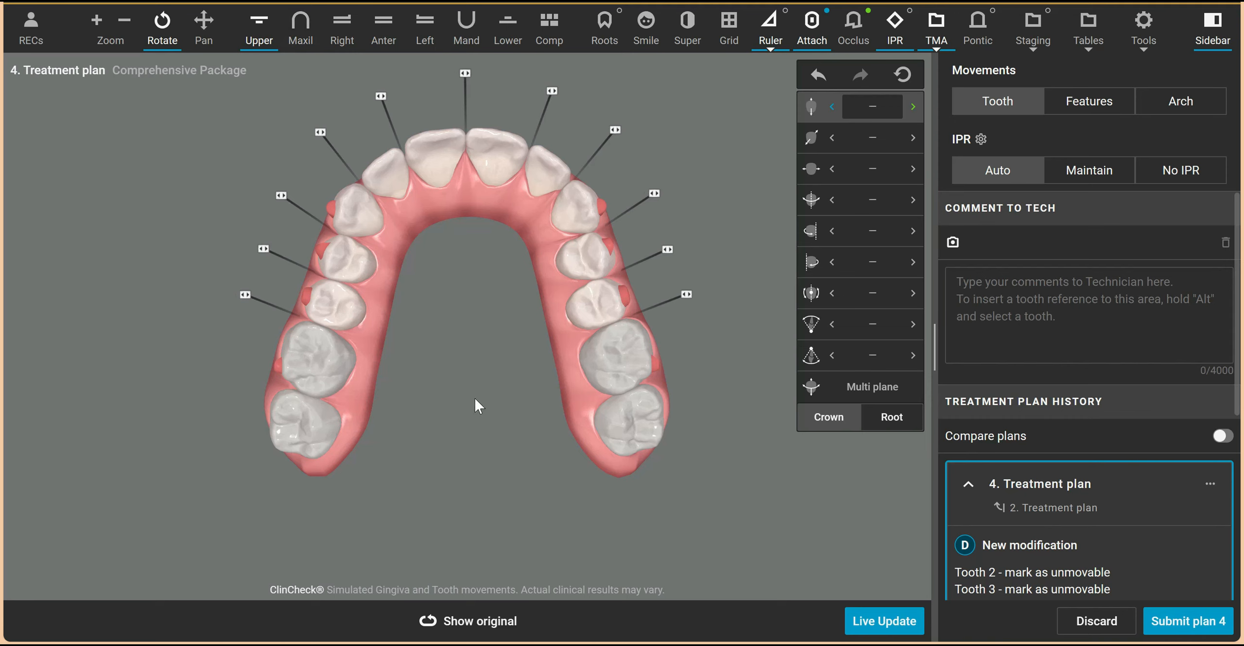
{"action": "left_click", "coordinate": [455, 333]}
{"action": "left_click", "coordinate": [596, 301]}
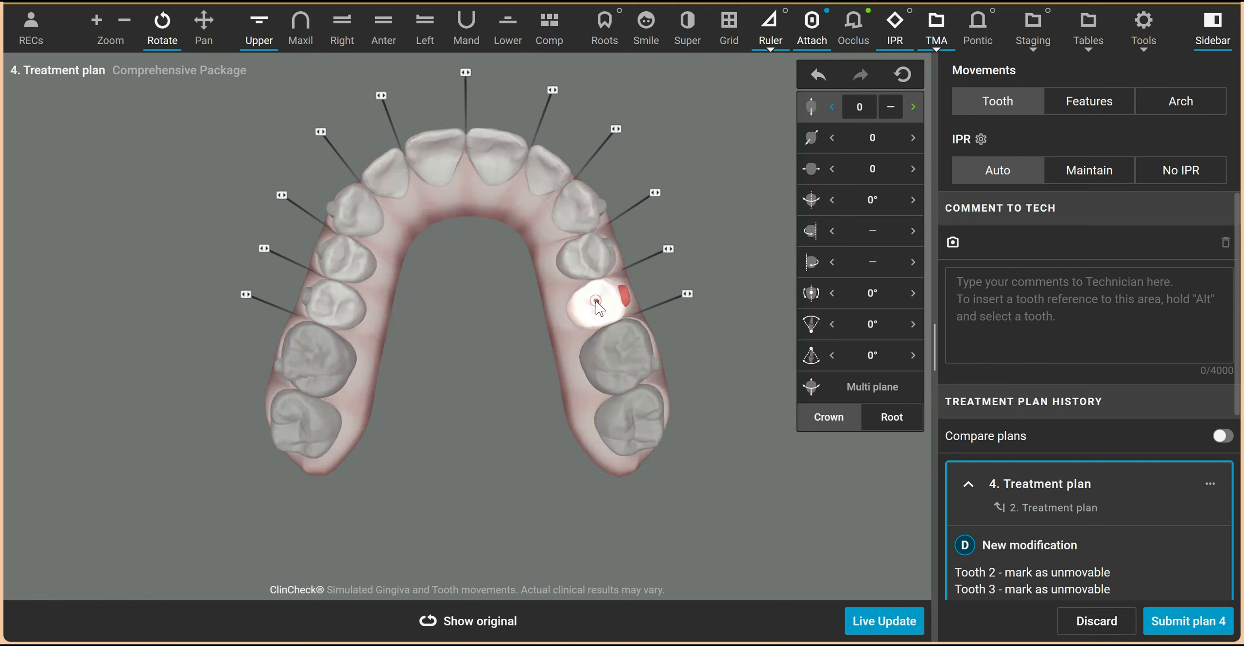
{"action": "left_click", "coordinate": [606, 266]}
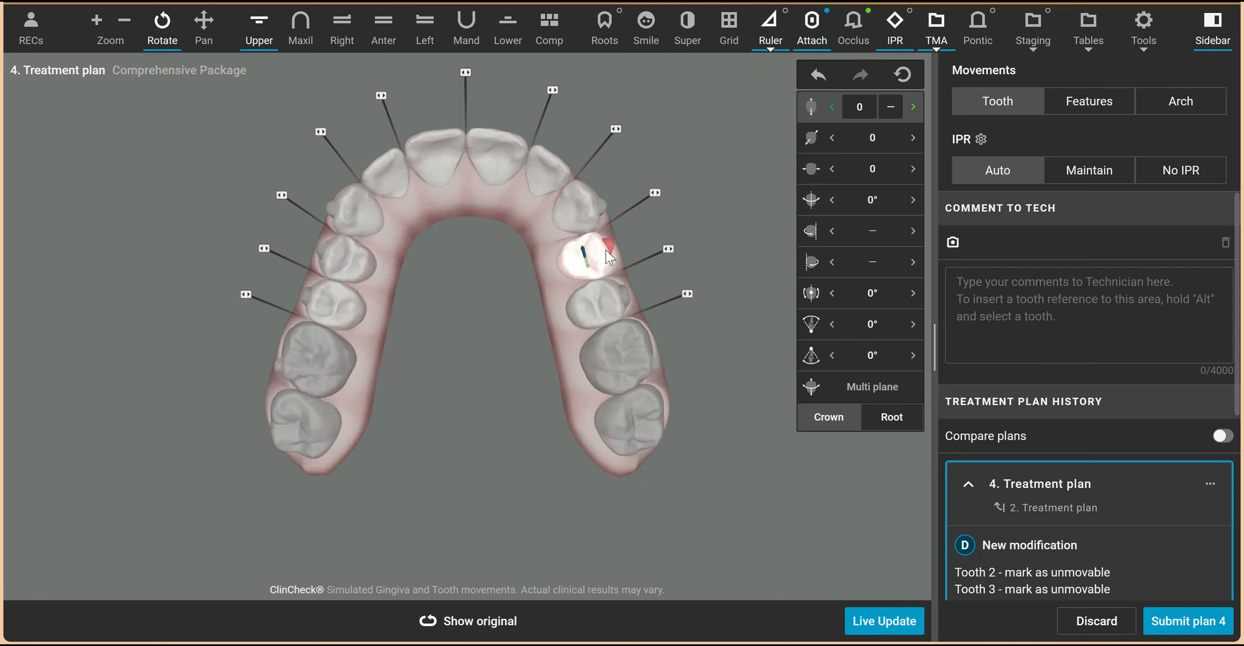
{"action": "left_click", "coordinate": [858, 201]}
{"action": "left_click_drag", "start_coordinate": [622, 257], "coordinate": [623, 256]}
{"action": "left_click", "coordinate": [346, 253]}
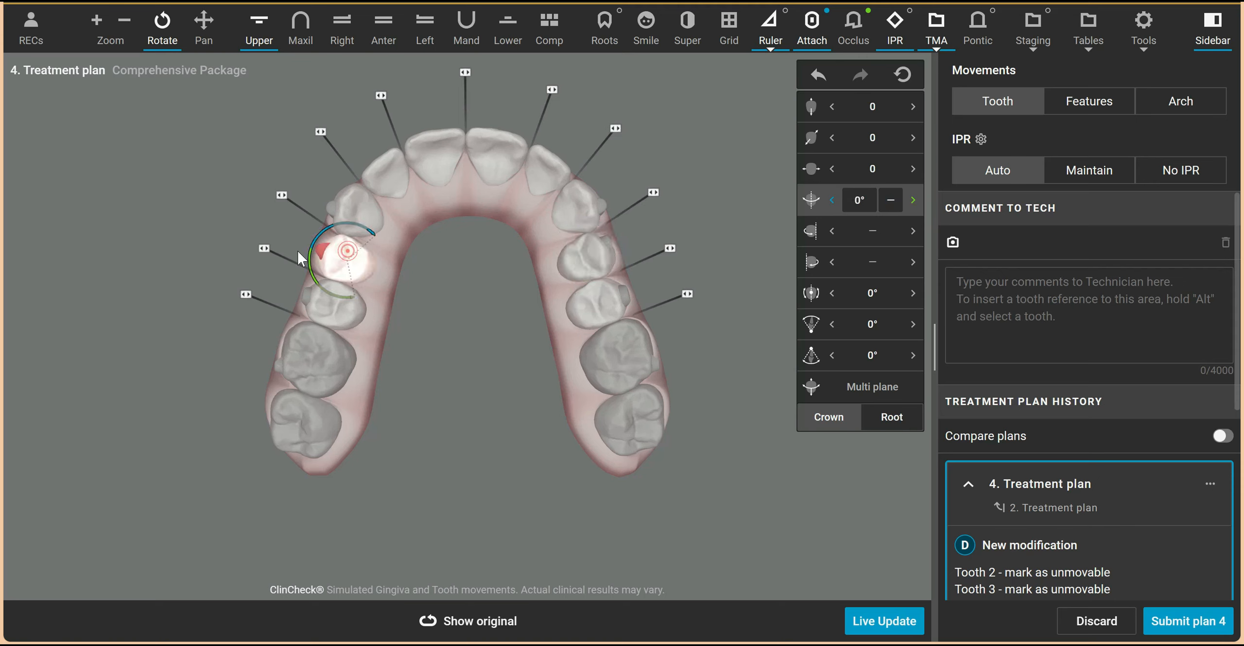
{"action": "left_click_drag", "start_coordinate": [305, 252], "coordinate": [309, 258]}
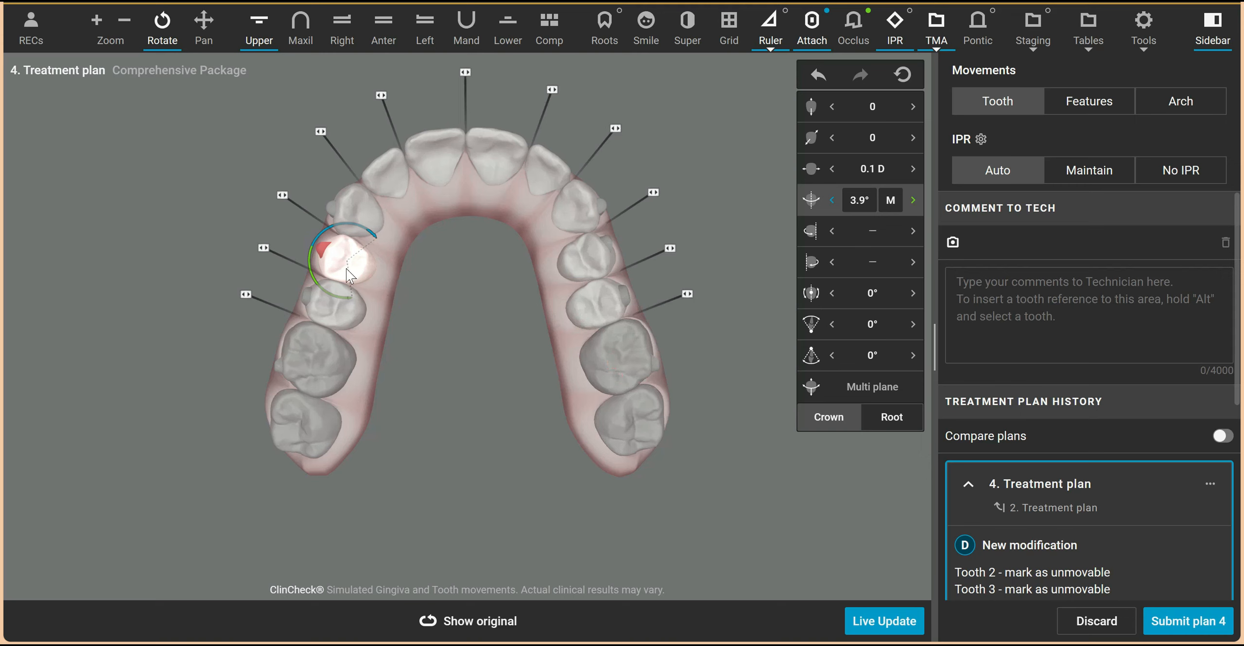
Tip the crown of the upper left second premolar buccally.
{"action": "left_click", "coordinate": [612, 303]}
{"action": "left_click", "coordinate": [827, 359]}
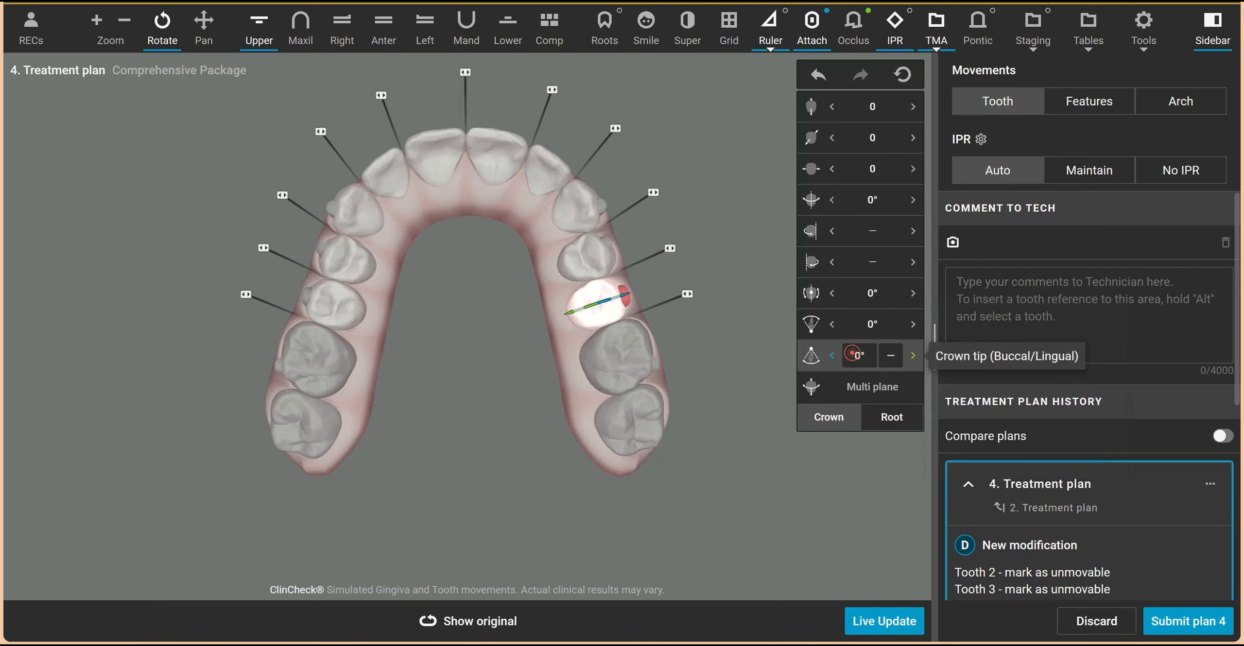
{"action": "left_click", "coordinate": [829, 358]}
{"action": "left_click", "coordinate": [831, 360]}
{"action": "left_click", "coordinate": [831, 359]}
{"action": "left_click", "coordinate": [830, 359]}
{"action": "left_click", "coordinate": [830, 359]}
{"action": "left_click", "coordinate": [831, 359]}
{"action": "left_click", "coordinate": [830, 360]}
Tip the upper left first premolar's crown to 6.1° buccal and increase the neighbouring second premolar's crown tip to 8.0° buccal.
{"action": "left_click", "coordinate": [604, 261]}
{"action": "left_click", "coordinate": [832, 355]}
{"action": "left_click", "coordinate": [832, 354]}
{"action": "left_click", "coordinate": [832, 355]}
{"action": "left_click", "coordinate": [832, 355]}
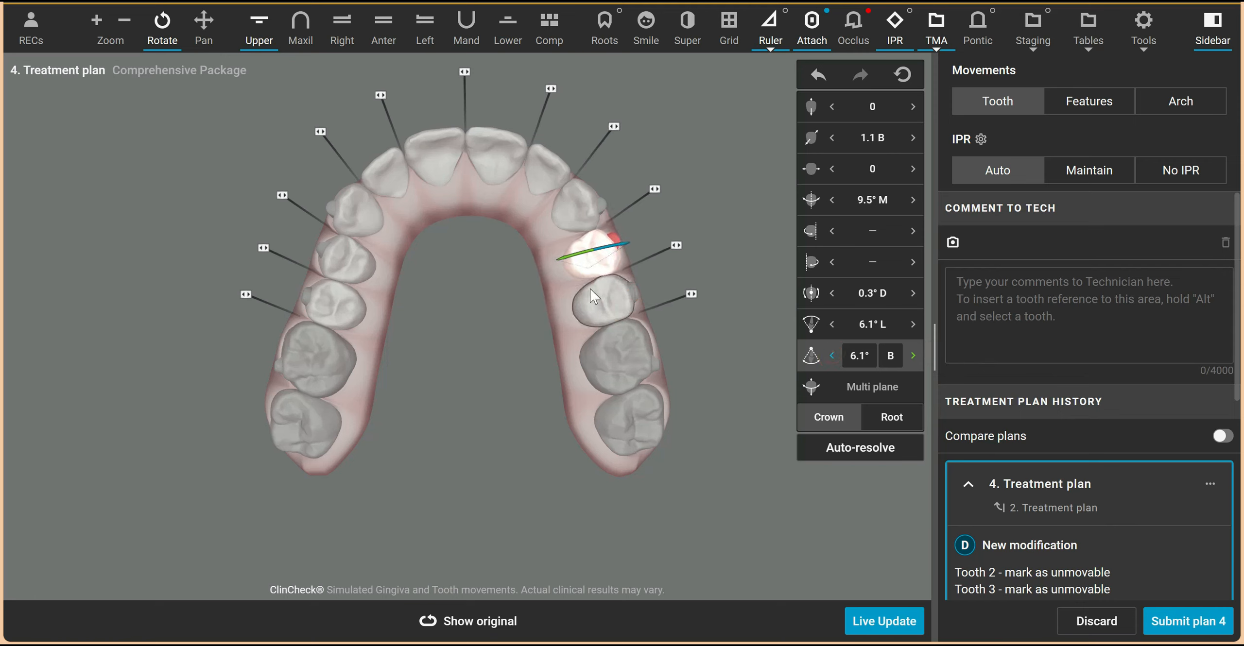
{"action": "left_click", "coordinate": [590, 289]}
{"action": "left_click", "coordinate": [832, 356]}
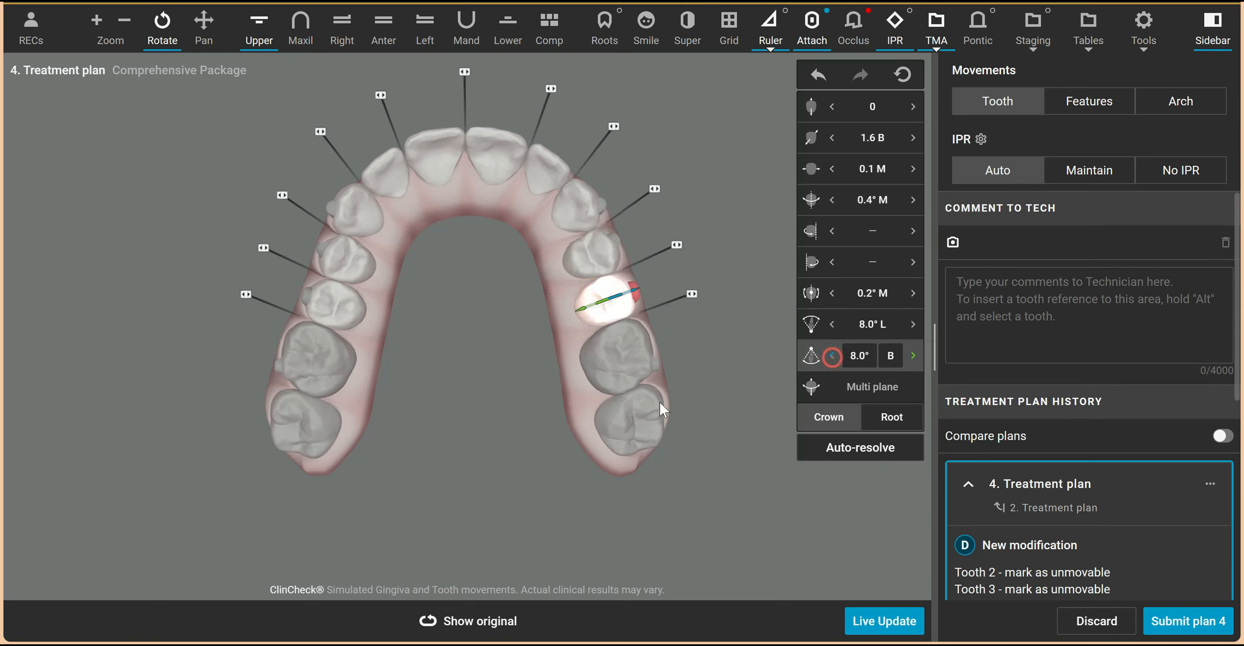
Tip the crowns buccally on the upper right second premolar to 4.0° and the upper right first premolar to 6.1°.
{"action": "left_click", "coordinate": [342, 297]}
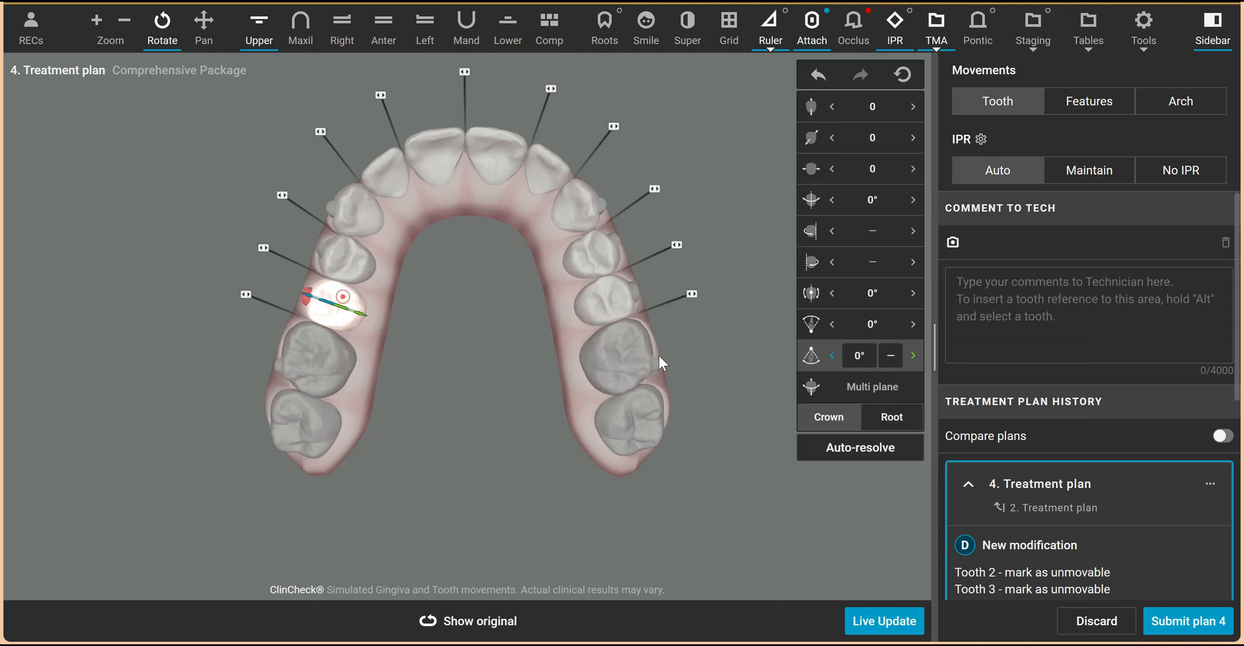
{"action": "left_click", "coordinate": [832, 356]}
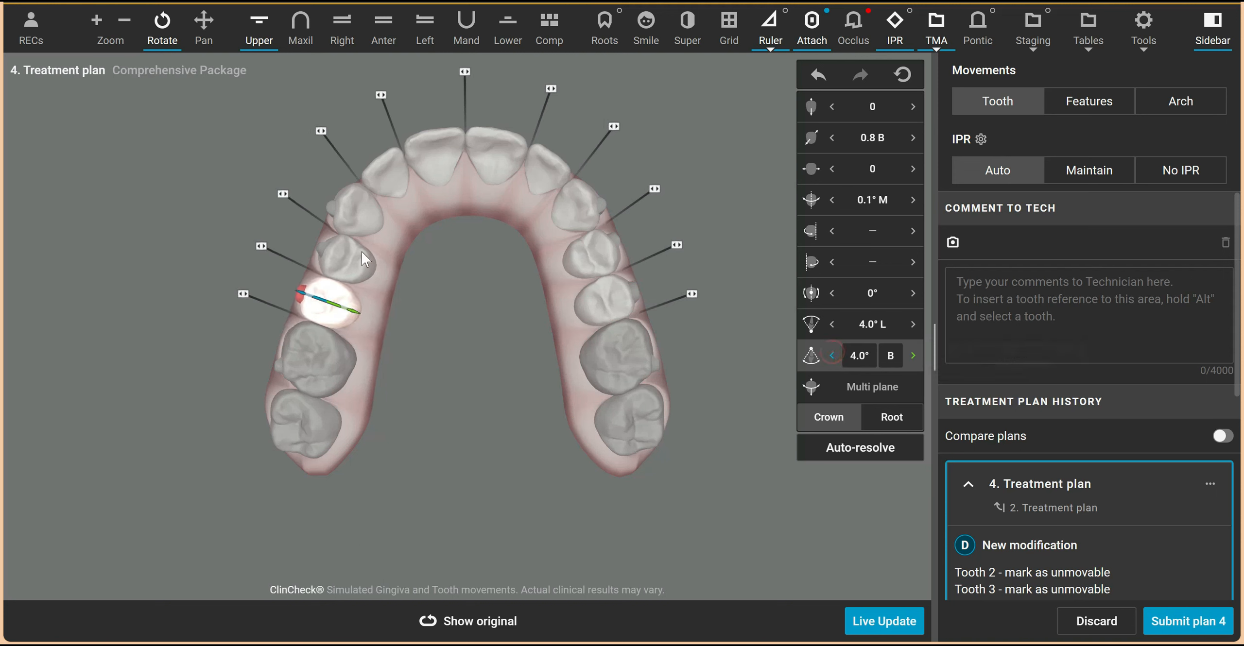
{"action": "left_click", "coordinate": [355, 251]}
{"action": "left_click", "coordinate": [831, 356]}
{"action": "left_click", "coordinate": [832, 355]}
{"action": "left_click", "coordinate": [831, 356]}
{"action": "left_click", "coordinate": [831, 356]}
{"action": "left_click", "coordinate": [832, 355]}
{"action": "left_click", "coordinate": [831, 356]}
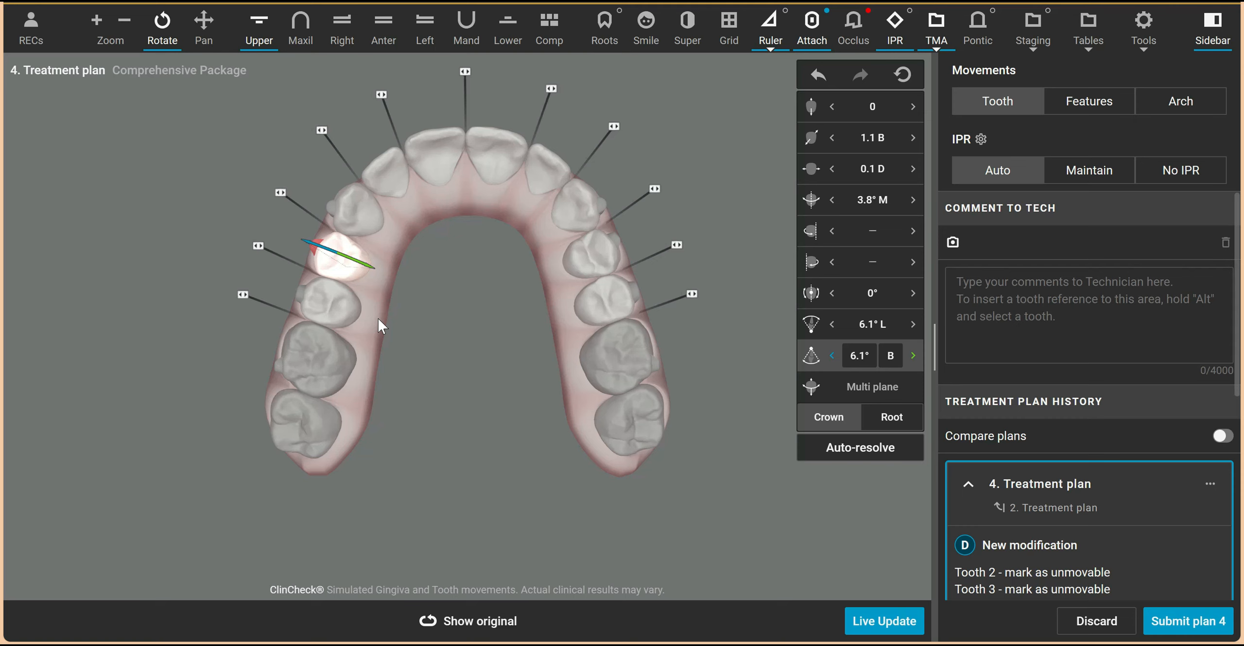
Increase the upper left first premolar's crown tip to 8.1° buccal.
{"action": "left_click", "coordinate": [384, 29]}
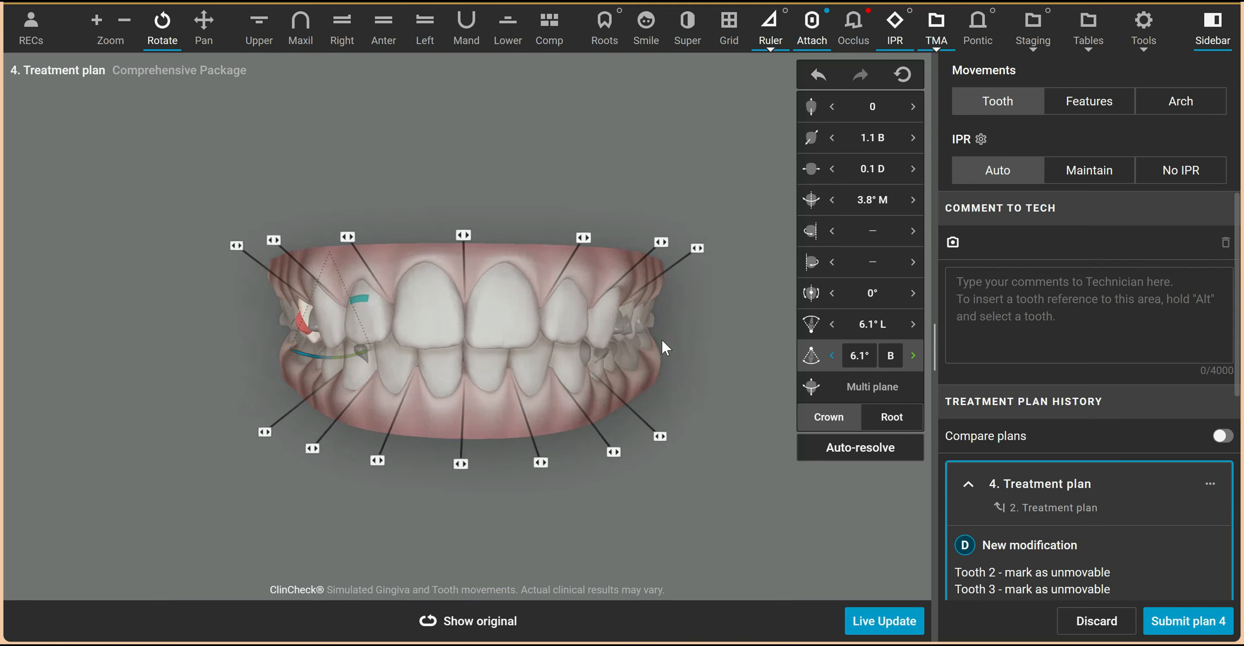
{"action": "left_click", "coordinate": [700, 387]}
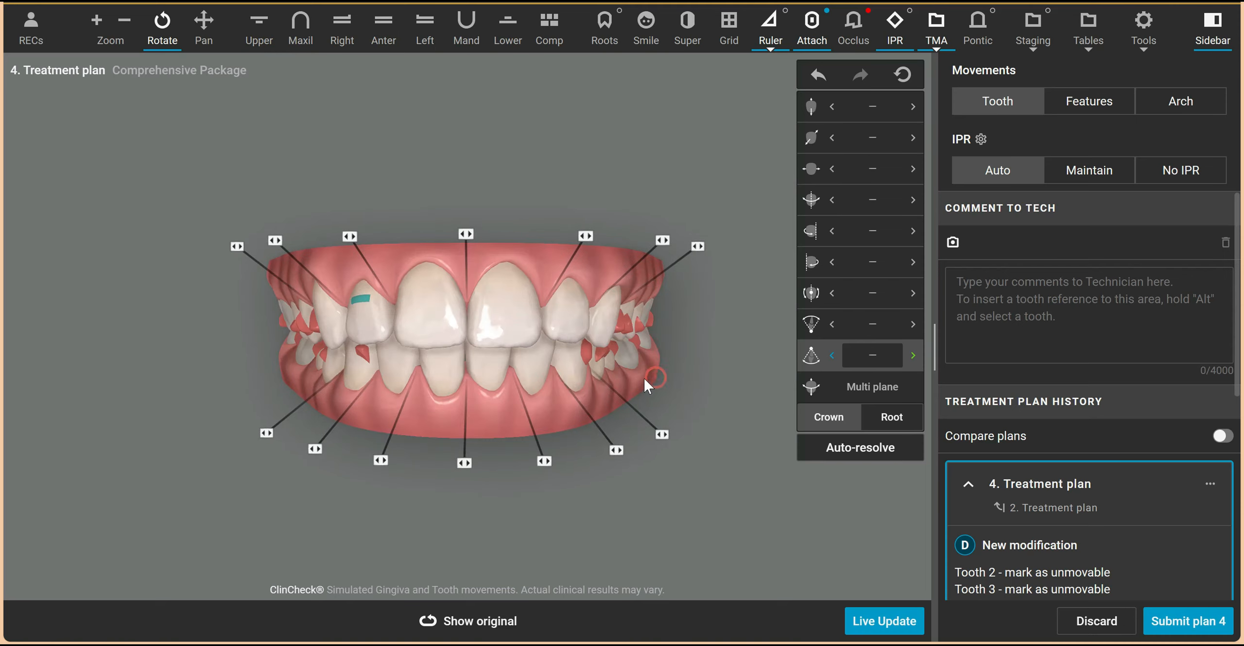
{"action": "left_click_drag", "start_coordinate": [644, 378], "coordinate": [630, 380]}
{"action": "left_click", "coordinate": [622, 313]}
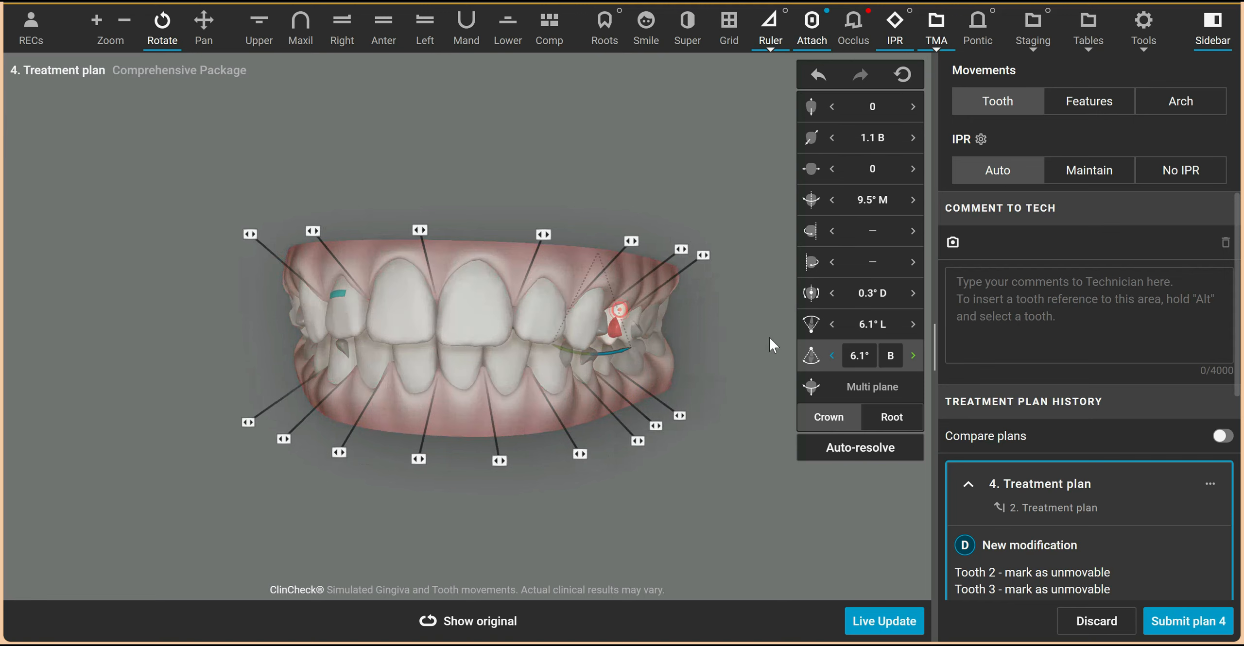
{"action": "left_click", "coordinate": [833, 357]}
{"action": "left_click", "coordinate": [833, 357]}
{"action": "left_click_drag", "start_coordinate": [591, 424], "coordinate": [564, 306]}
Rotate the lower left second premolar, the lower right second premolar 1.9° distally and the lower right first premolar 13.1° mesially.
{"action": "left_click", "coordinate": [461, 35]}
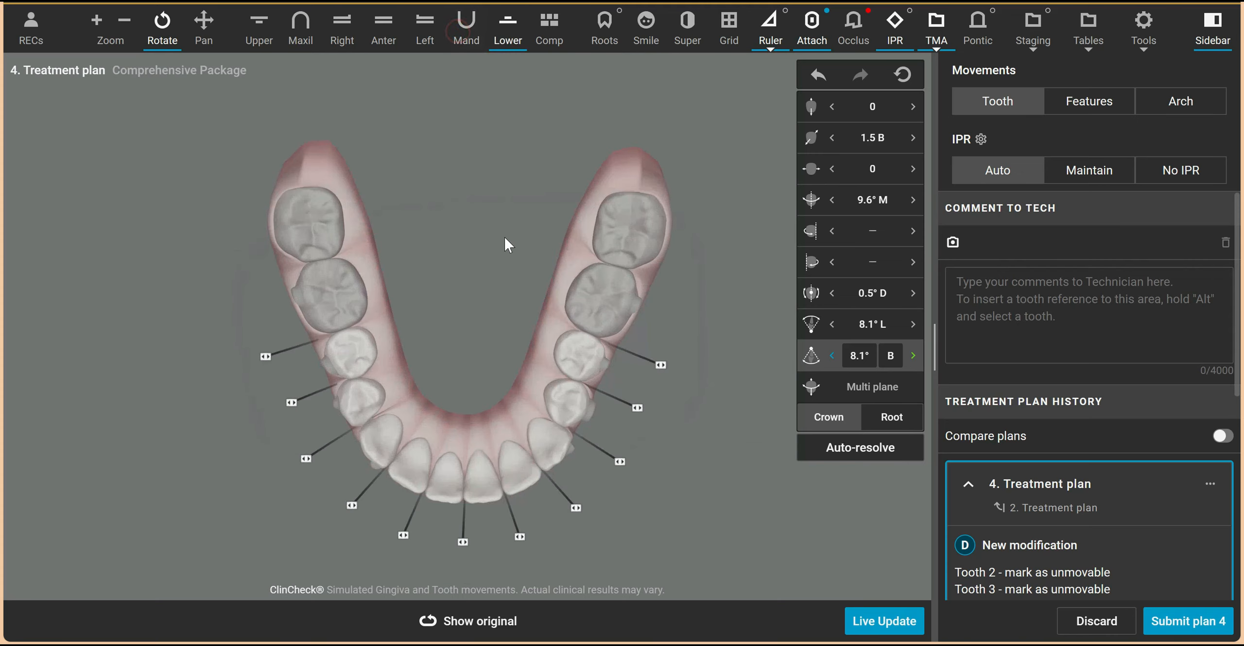
{"action": "left_click", "coordinate": [595, 358]}
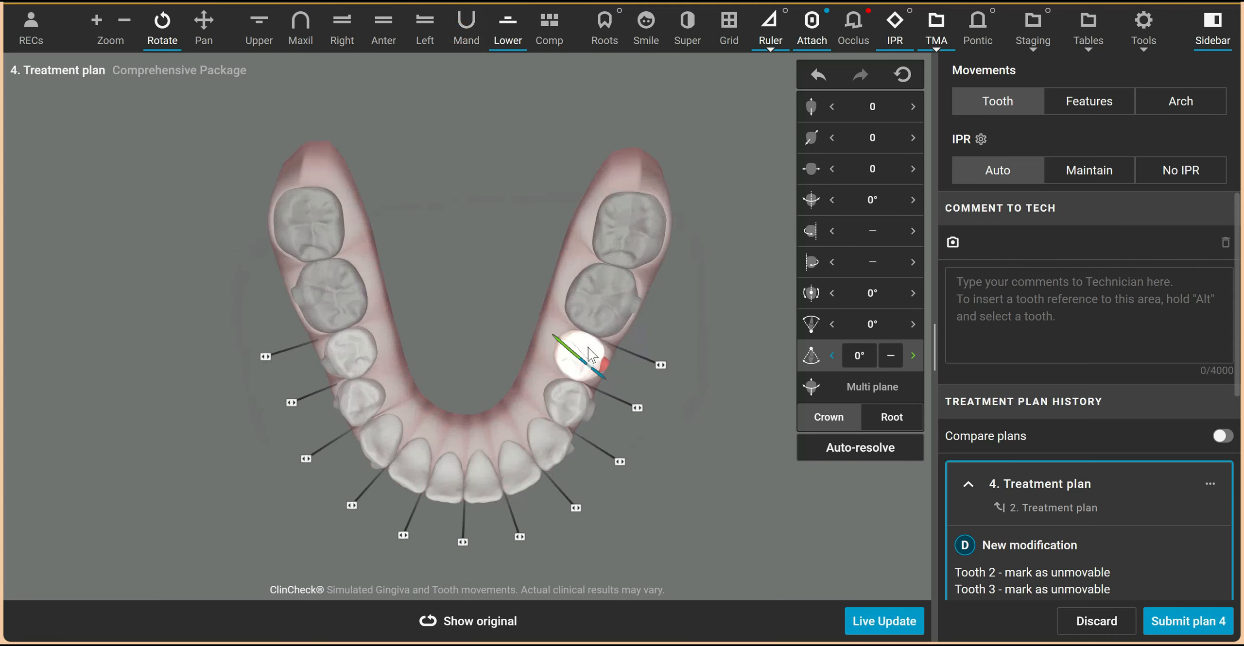
{"action": "left_click", "coordinate": [838, 200]}
{"action": "left_click_drag", "start_coordinate": [606, 370], "coordinate": [571, 416]}
{"action": "left_click", "coordinate": [374, 377]}
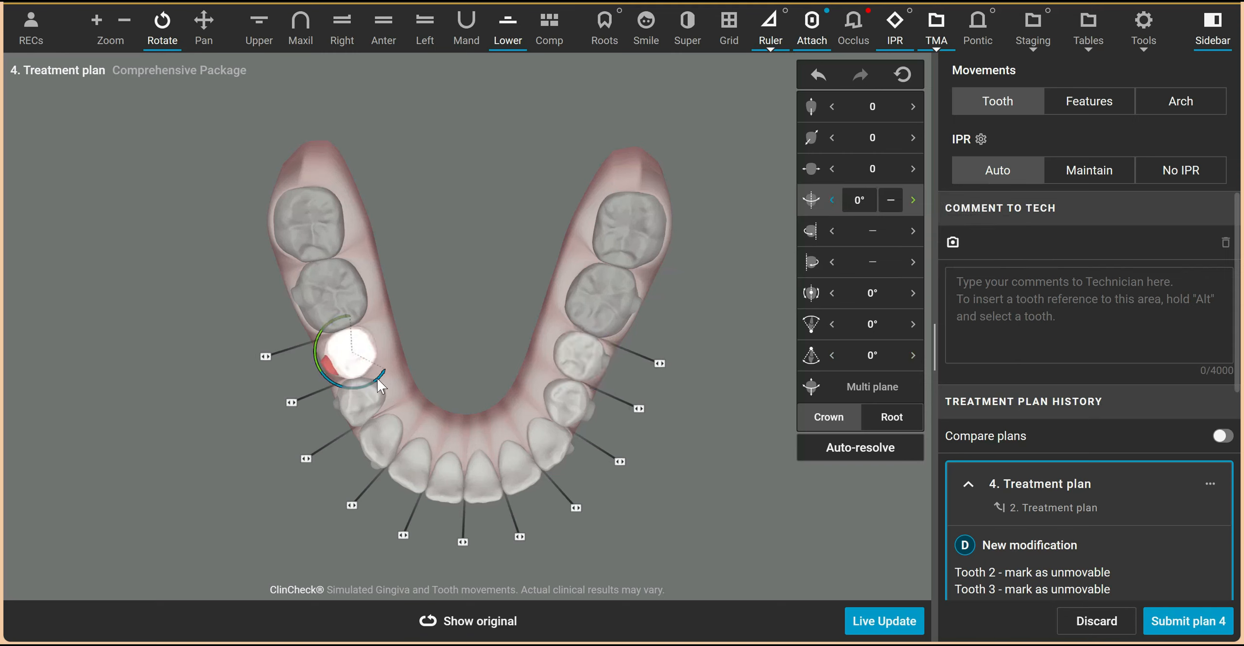
{"action": "left_click", "coordinate": [365, 408]}
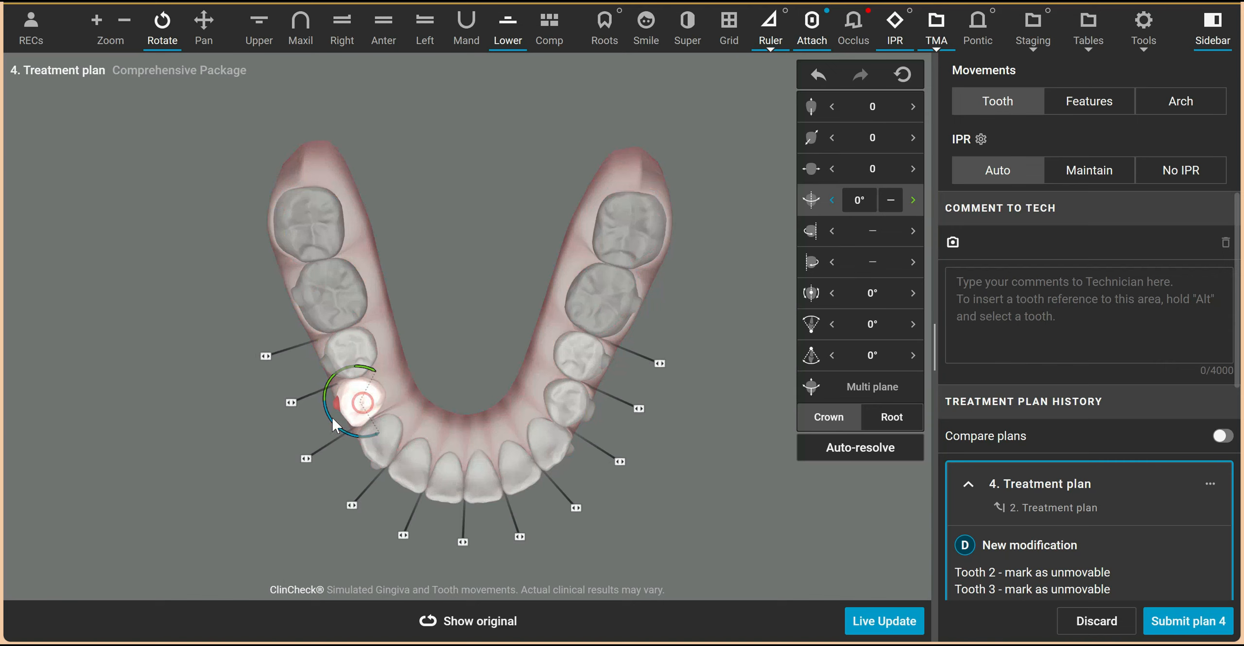
{"action": "left_click_drag", "start_coordinate": [336, 422], "coordinate": [337, 424]}
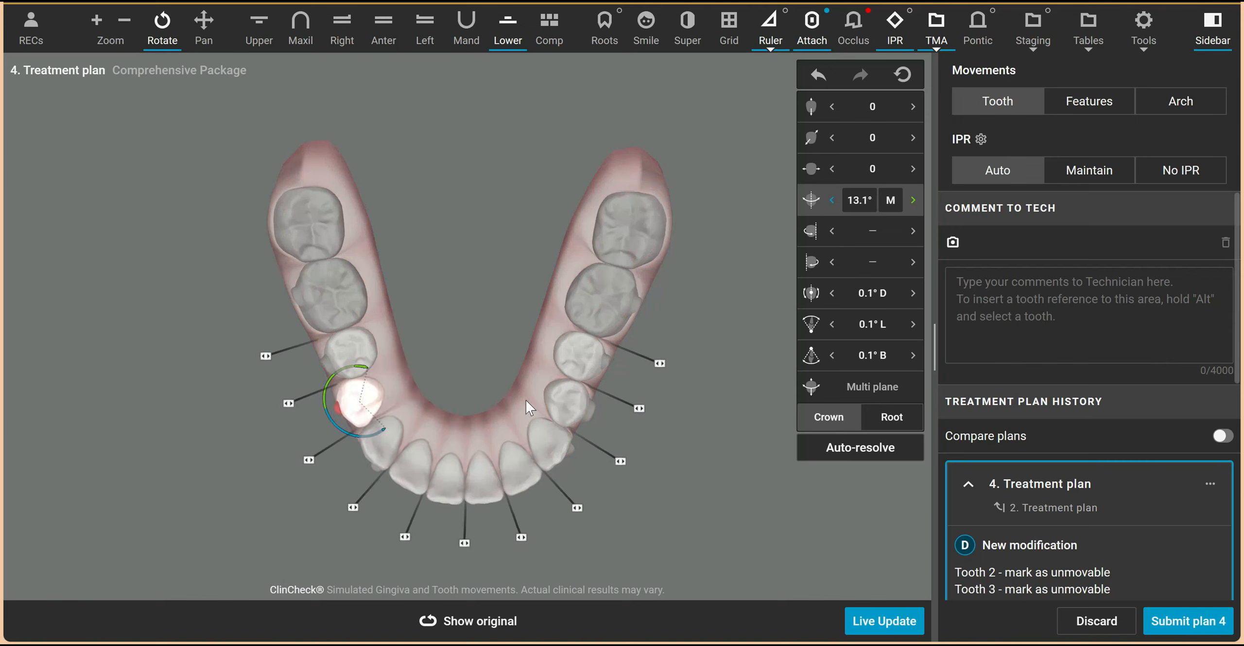
Tip the crown of the lower left second premolar buccally and extrude the tooth slightly.
{"action": "left_click", "coordinate": [383, 29]}
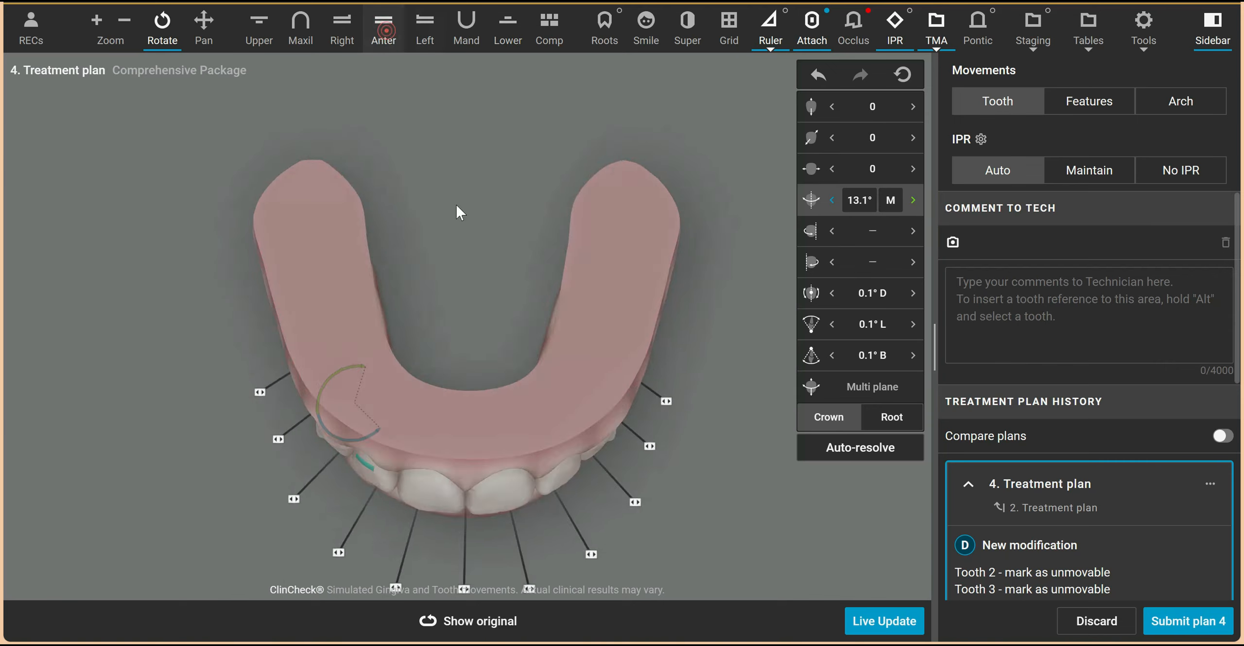
{"action": "left_click_drag", "start_coordinate": [658, 496], "coordinate": [523, 481]}
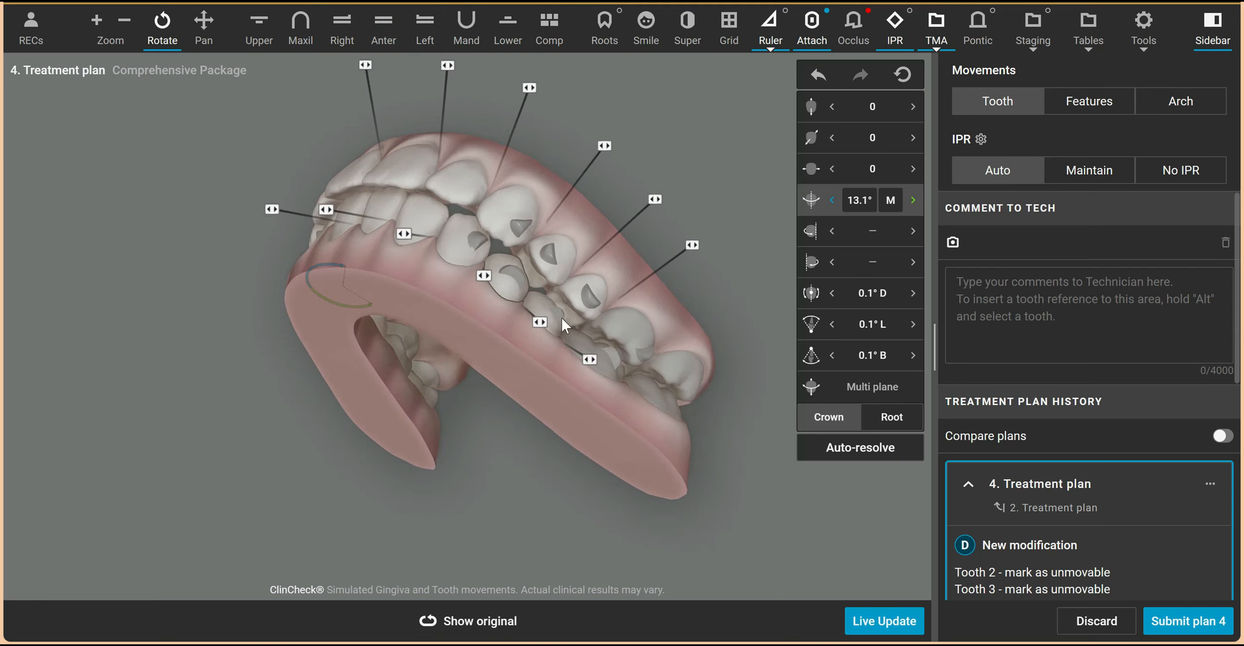
{"action": "left_click", "coordinate": [550, 306]}
{"action": "left_click", "coordinate": [833, 356]}
{"action": "left_click", "coordinate": [833, 356]}
{"action": "left_click", "coordinate": [833, 356]}
{"action": "left_click", "coordinate": [833, 356]}
{"action": "left_click", "coordinate": [833, 356]}
{"action": "left_click", "coordinate": [832, 356]}
{"action": "left_click", "coordinate": [832, 108]}
{"action": "left_click", "coordinate": [832, 109]}
{"action": "left_click", "coordinate": [833, 109]}
Tip the lower left first premolar's crown to 10.2° buccal and translate the tooth to 3.0 buccal.
{"action": "left_click", "coordinate": [512, 265]}
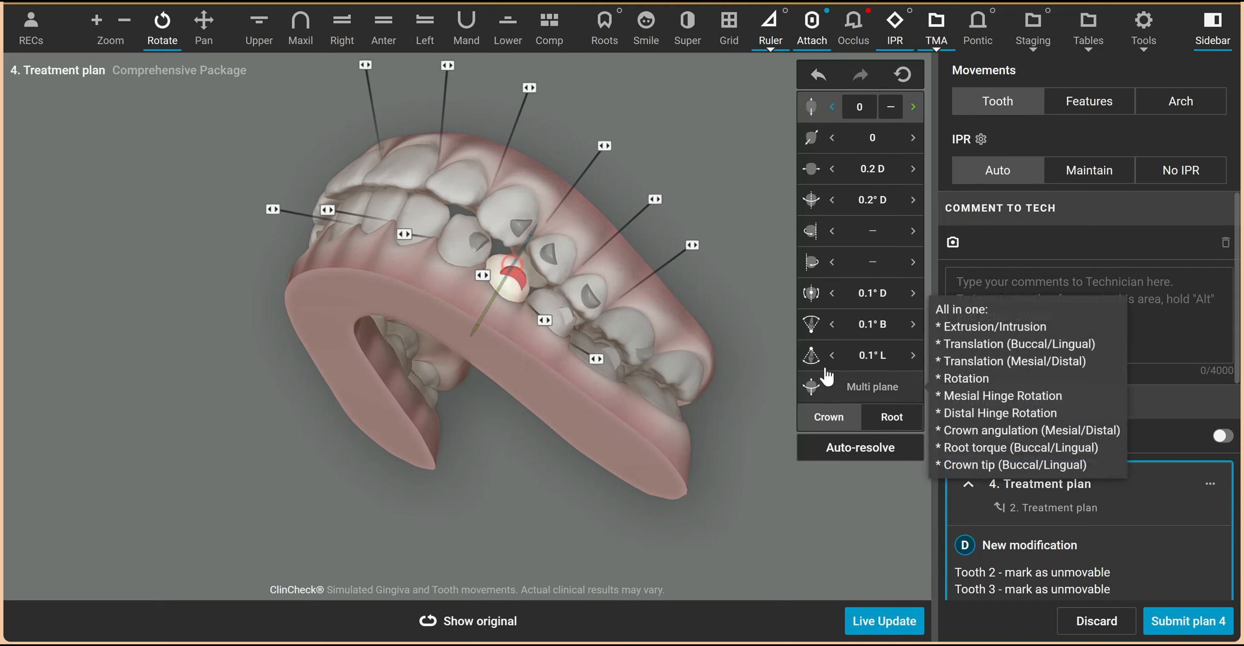
{"action": "left_click", "coordinate": [832, 356]}
{"action": "left_click", "coordinate": [832, 356]}
{"action": "left_click", "coordinate": [832, 355]}
{"action": "left_click", "coordinate": [832, 356]}
{"action": "left_click", "coordinate": [832, 140]}
{"action": "left_click", "coordinate": [832, 140]}
{"action": "left_click", "coordinate": [832, 139]}
{"action": "left_click", "coordinate": [832, 140]}
{"action": "left_click", "coordinate": [832, 139]}
{"action": "left_click", "coordinate": [833, 139]}
{"action": "left_click", "coordinate": [832, 140]}
{"action": "left_click", "coordinate": [832, 139]}
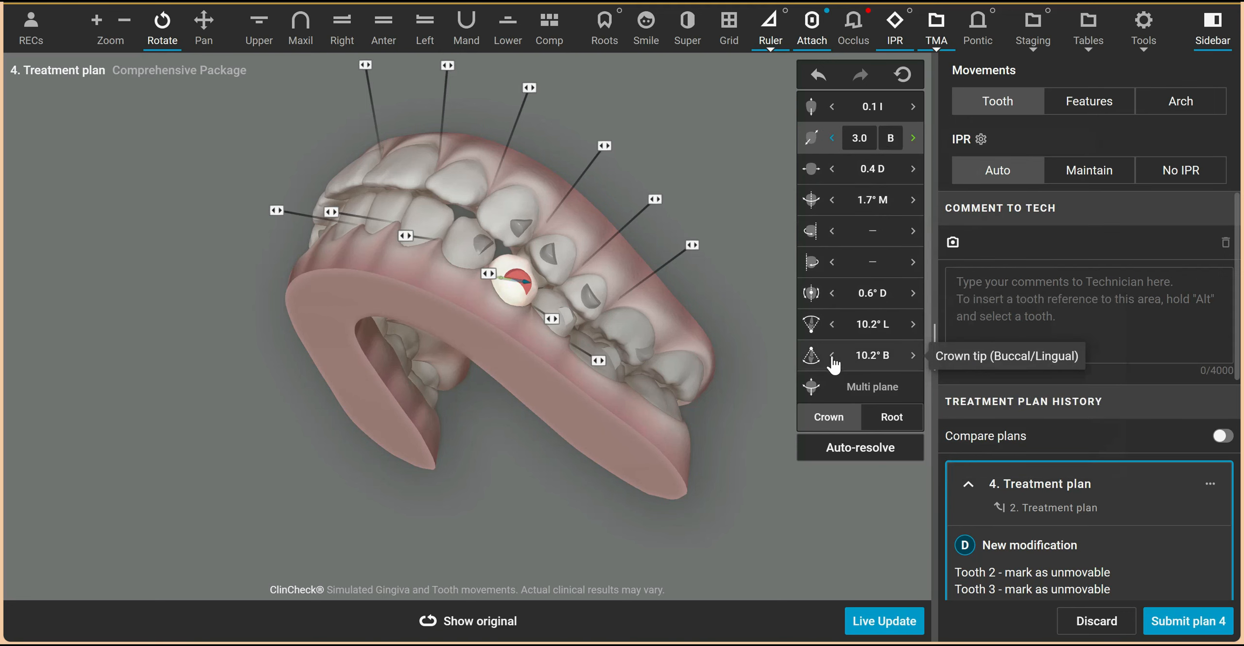
Extrude the lower left first premolar slightly and set the upper left first premolar's extrusion to 0.1.
{"action": "left_click", "coordinate": [830, 106]}
{"action": "left_click", "coordinate": [831, 106]}
{"action": "left_click", "coordinate": [831, 106]}
{"action": "left_click", "coordinate": [831, 106]}
{"action": "left_click", "coordinate": [562, 252]}
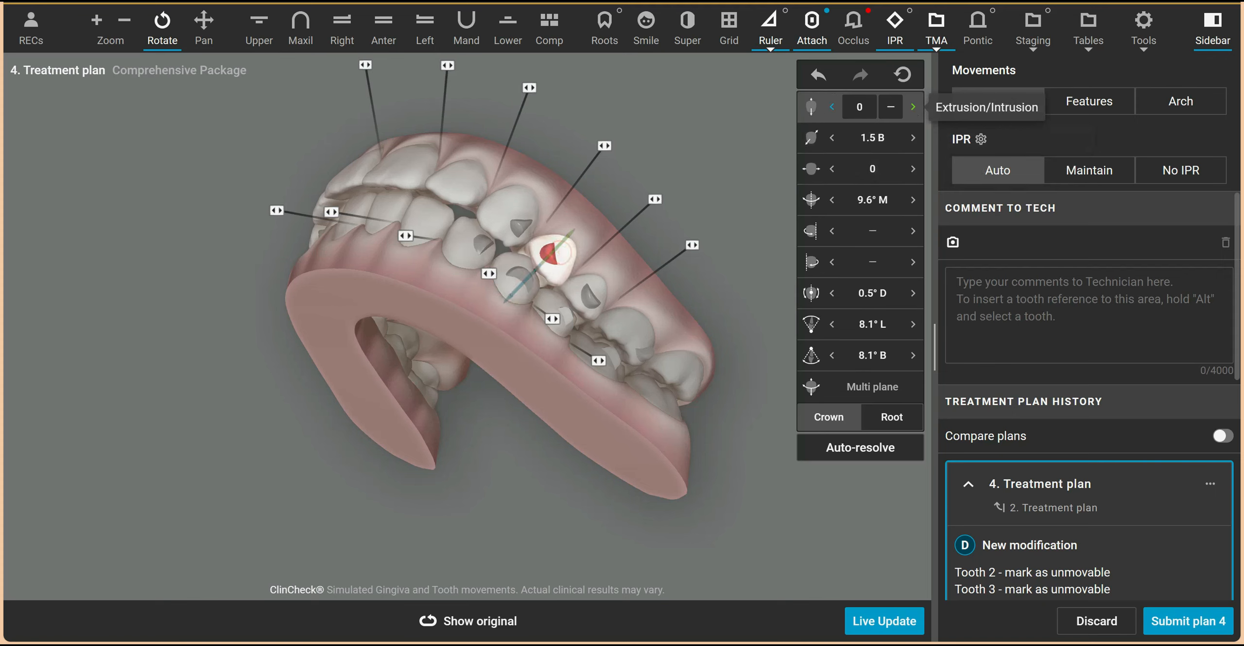
{"action": "left_click", "coordinate": [831, 106]}
{"action": "left_click_drag", "start_coordinate": [691, 289], "coordinate": [679, 287]}
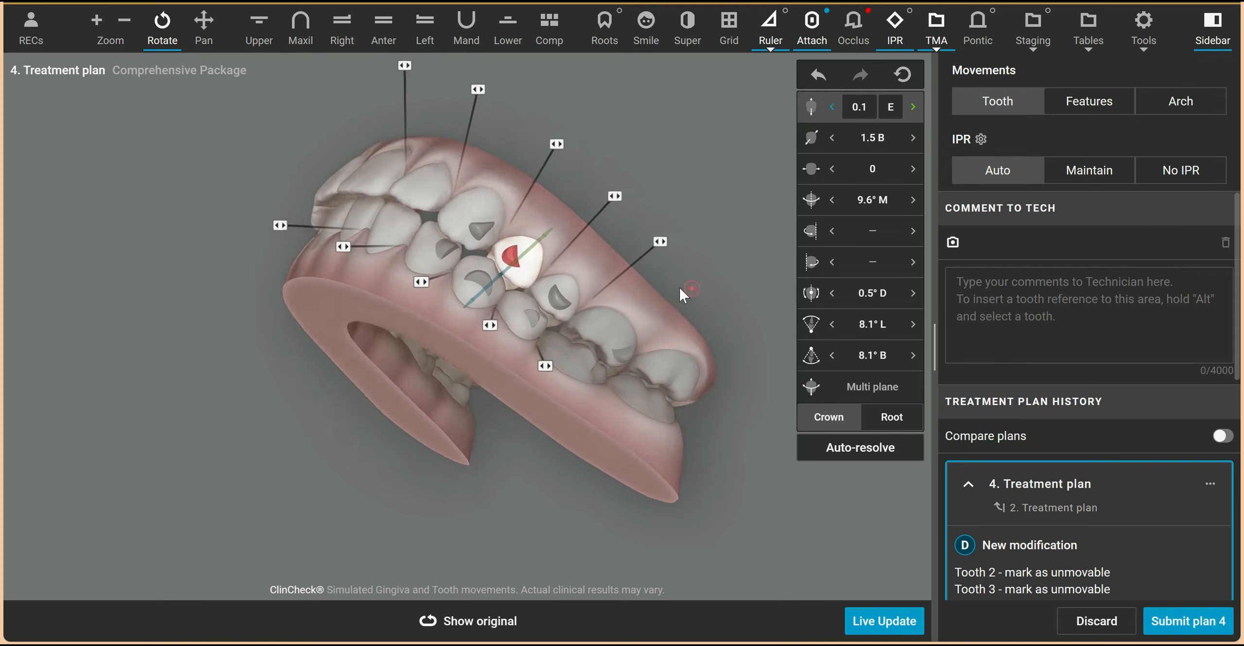
Tip the crowns buccally on the lower right second premolar to 4.9° and the lower right first premolar to 7.0°.
{"action": "left_click_drag", "start_coordinate": [476, 374], "coordinate": [437, 357]}
{"action": "left_click", "coordinate": [446, 285]}
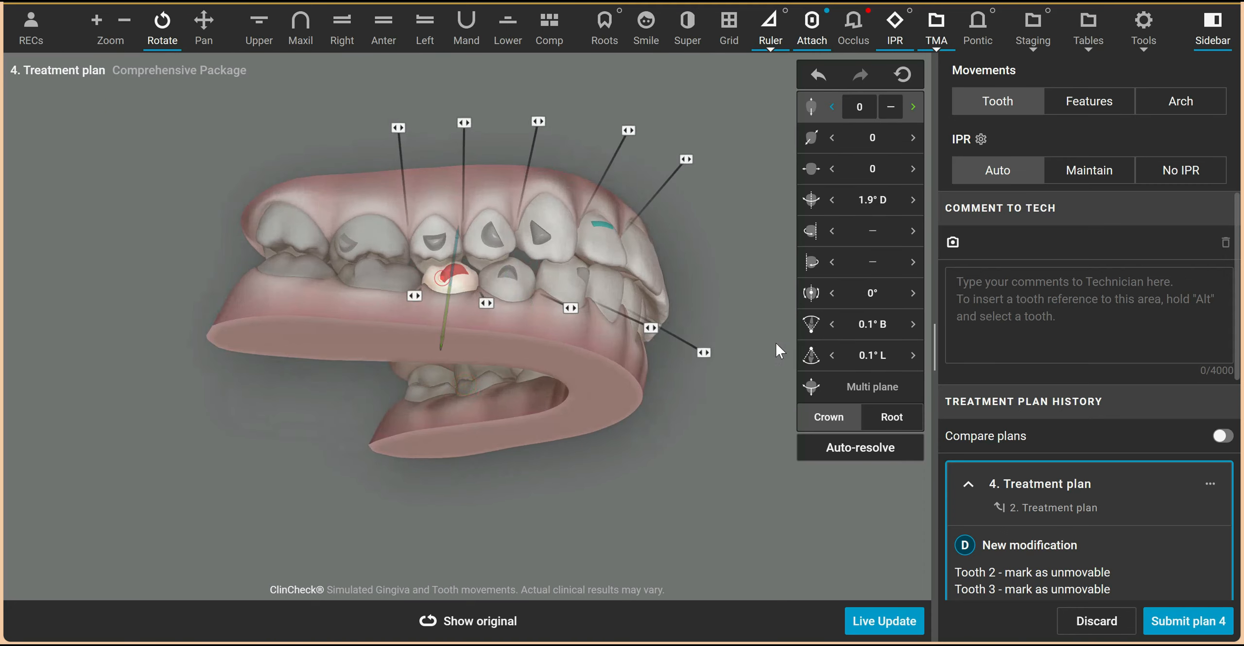
{"action": "left_click", "coordinate": [831, 356]}
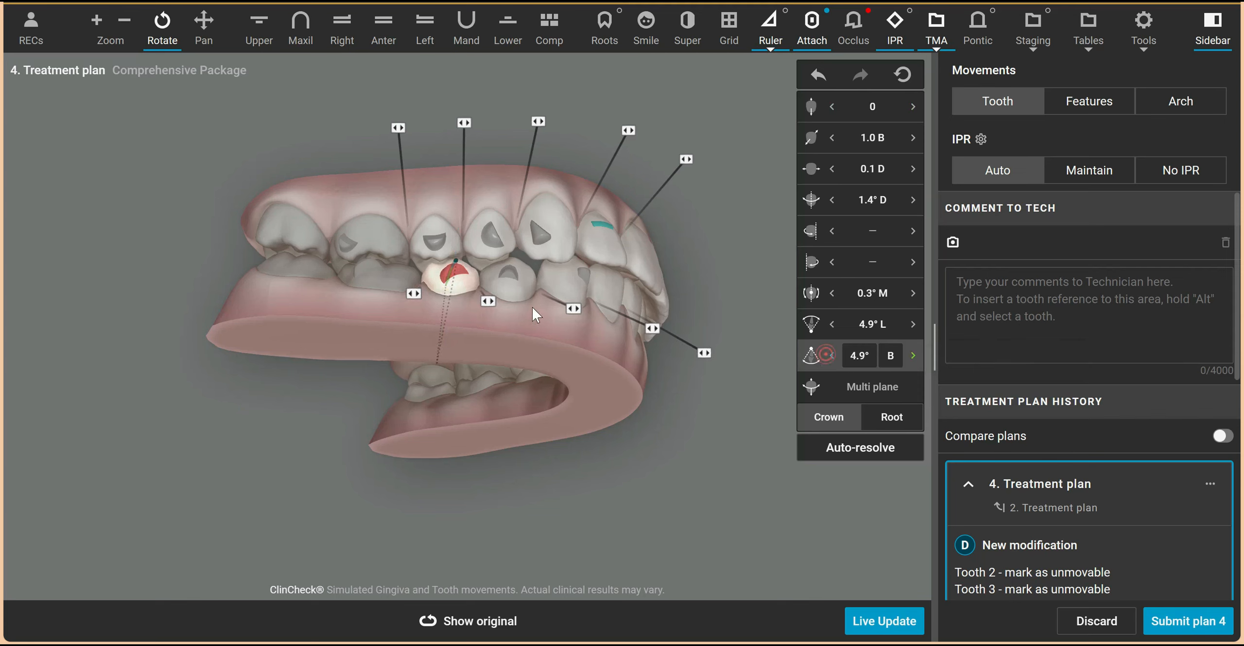
{"action": "left_click", "coordinate": [514, 286]}
{"action": "left_click", "coordinate": [830, 356]}
{"action": "left_click", "coordinate": [829, 356]}
{"action": "left_click", "coordinate": [829, 356]}
{"action": "left_click", "coordinate": [829, 356]}
{"action": "left_click_drag", "start_coordinate": [504, 354], "coordinate": [501, 336]}
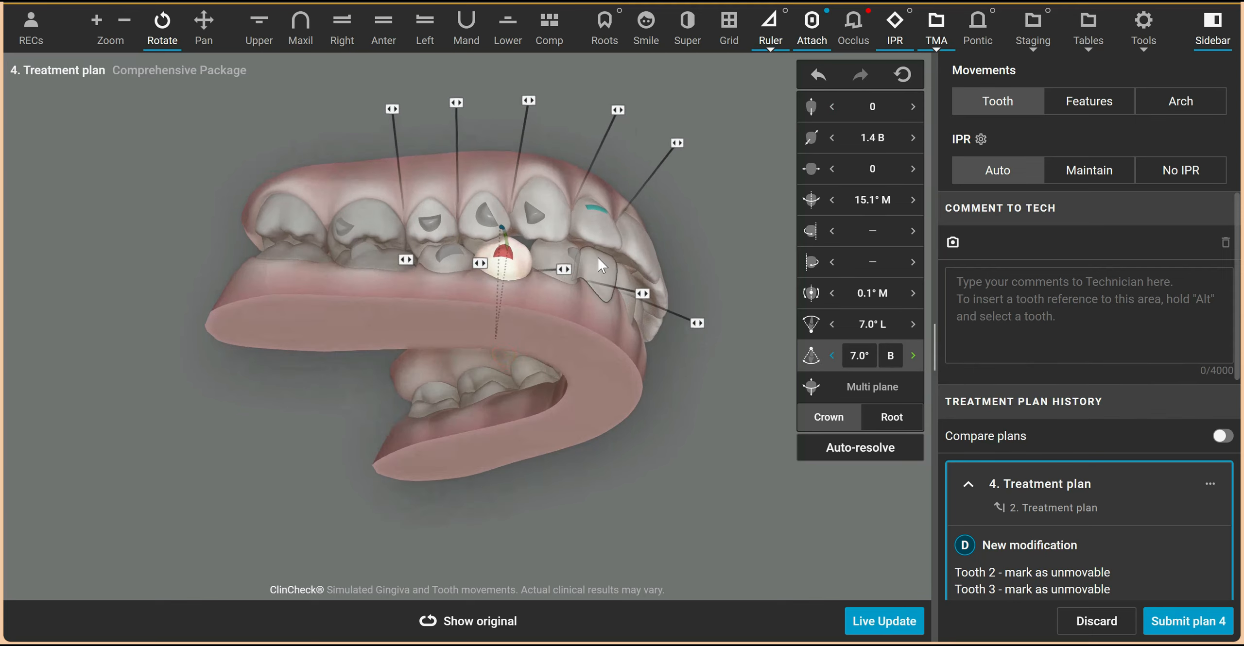
Increase the lower right second premolar's crown tip to 7.7° buccal.
{"action": "left_click", "coordinate": [447, 263]}
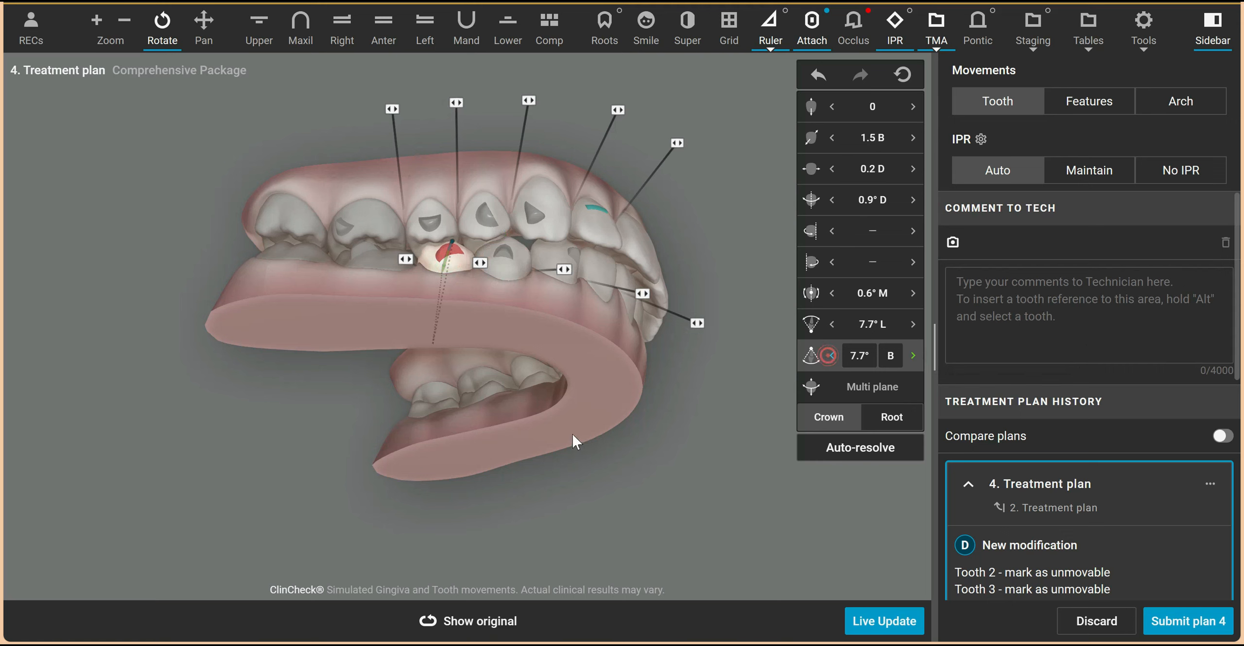
{"action": "scroll", "coordinate": [583, 441], "scroll_direction": "up", "scroll_amount": 1}
{"action": "left_click_drag", "start_coordinate": [507, 361], "coordinate": [600, 324]}
{"action": "left_click_drag", "start_coordinate": [707, 329], "coordinate": [690, 328]}
{"action": "left_click_drag", "start_coordinate": [484, 386], "coordinate": [481, 348]}
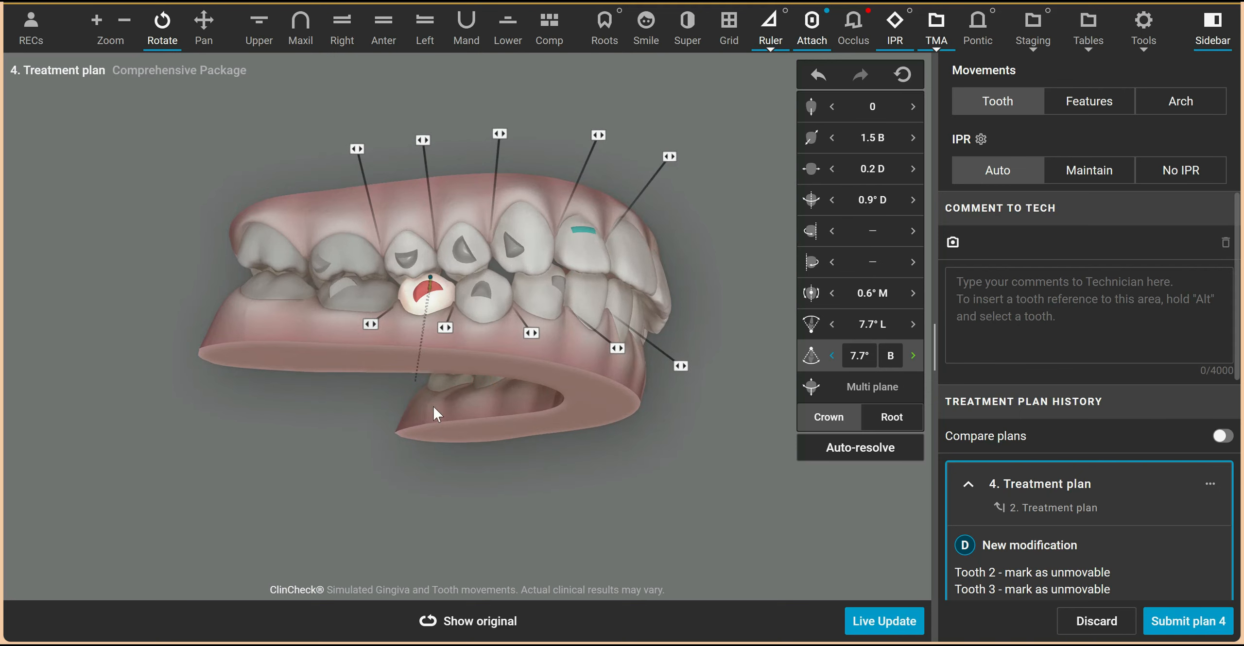
{"action": "left_click_drag", "start_coordinate": [434, 425], "coordinate": [501, 403]}
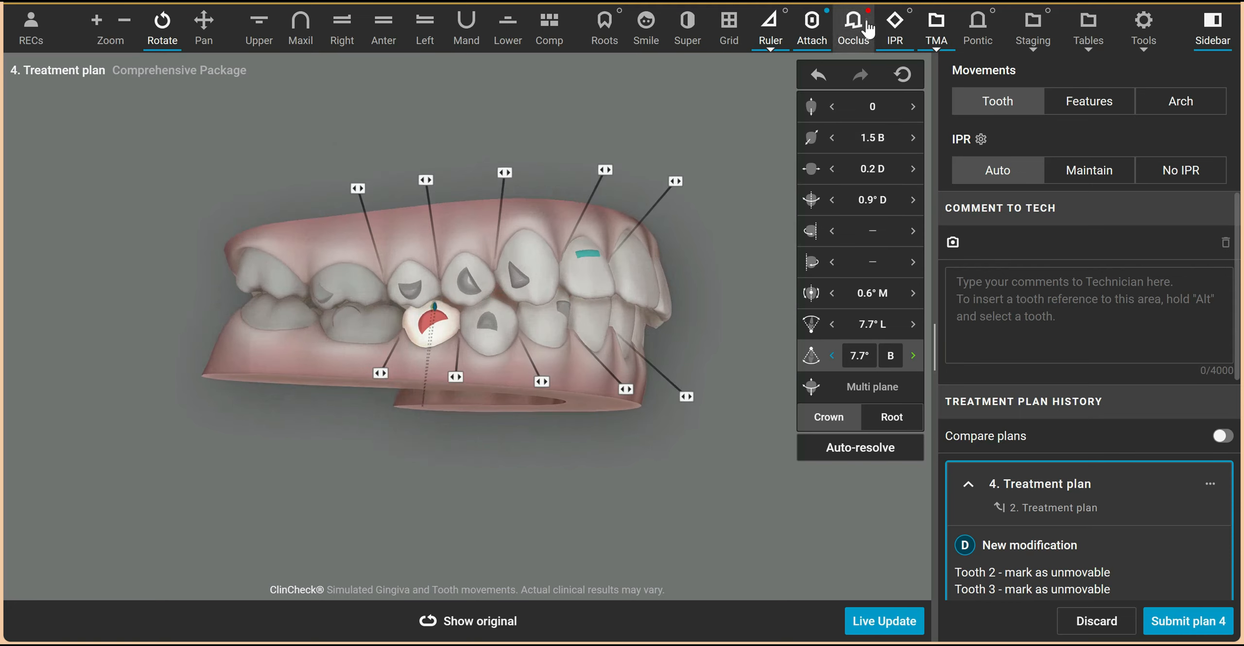
Display the occlusal contacts and auto-resolve the modified tooth positions.
{"action": "left_click", "coordinate": [854, 27]}
{"action": "left_click_drag", "start_coordinate": [746, 315], "coordinate": [571, 315]}
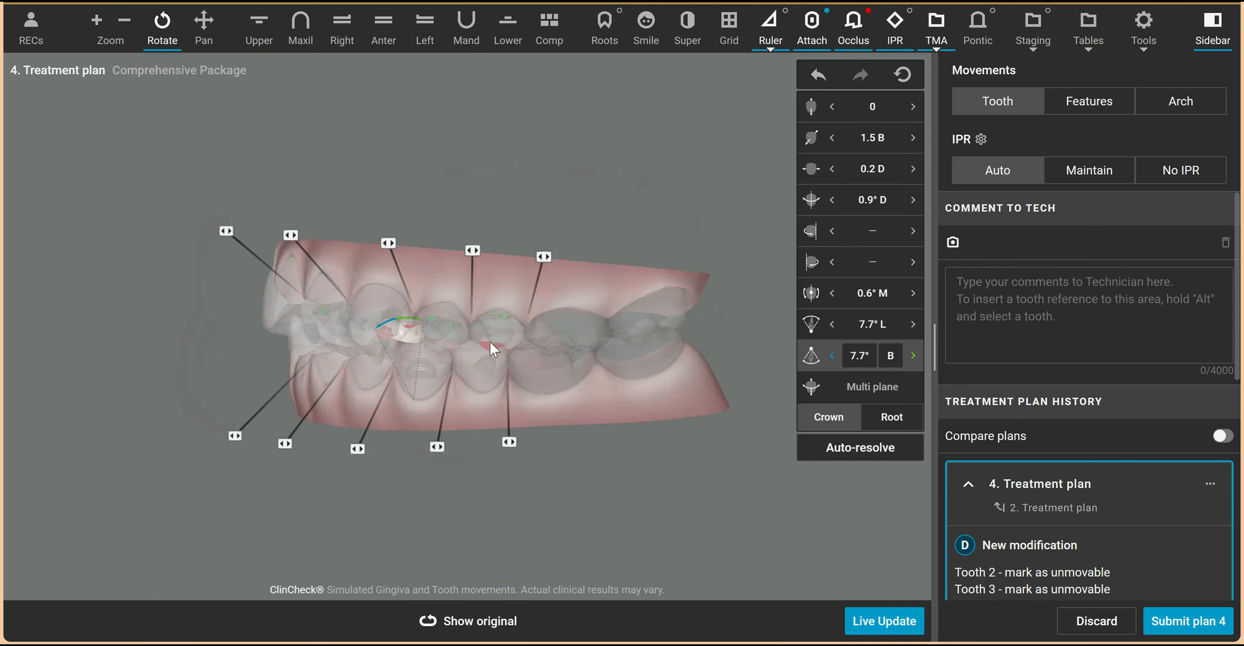
{"action": "left_click", "coordinate": [860, 446]}
{"action": "left_click_drag", "start_coordinate": [581, 401], "coordinate": [524, 295]}
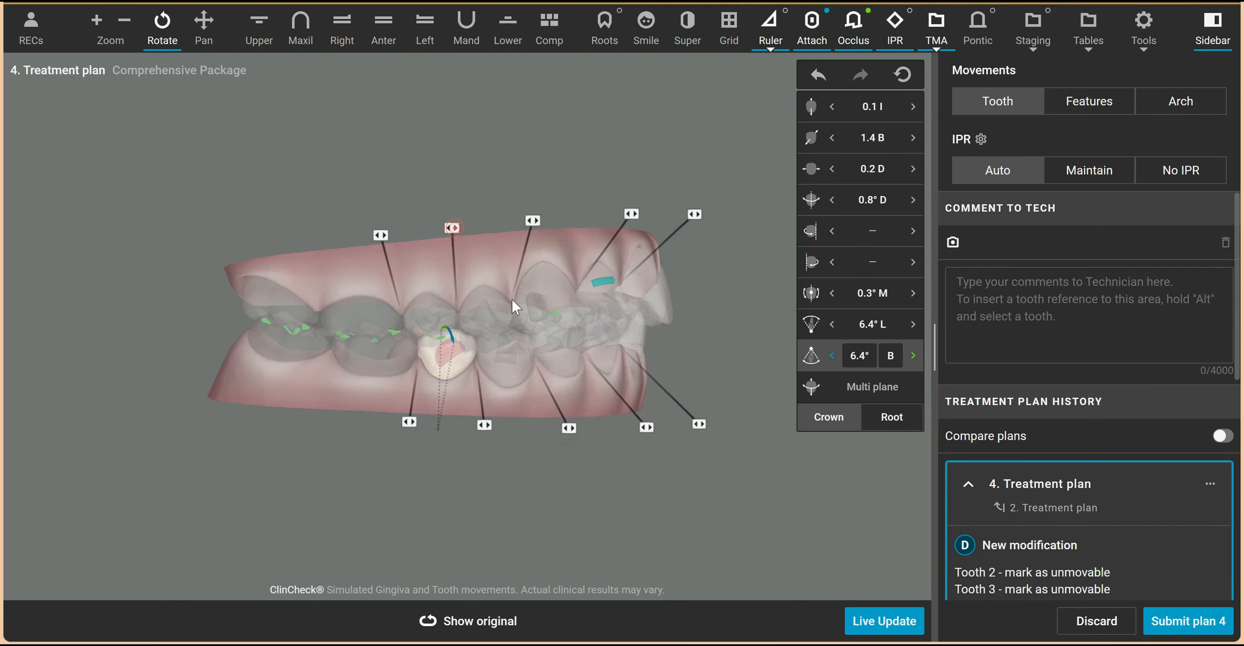
Extrude the upper right first premolar by 0.3.
{"action": "left_click", "coordinate": [496, 307]}
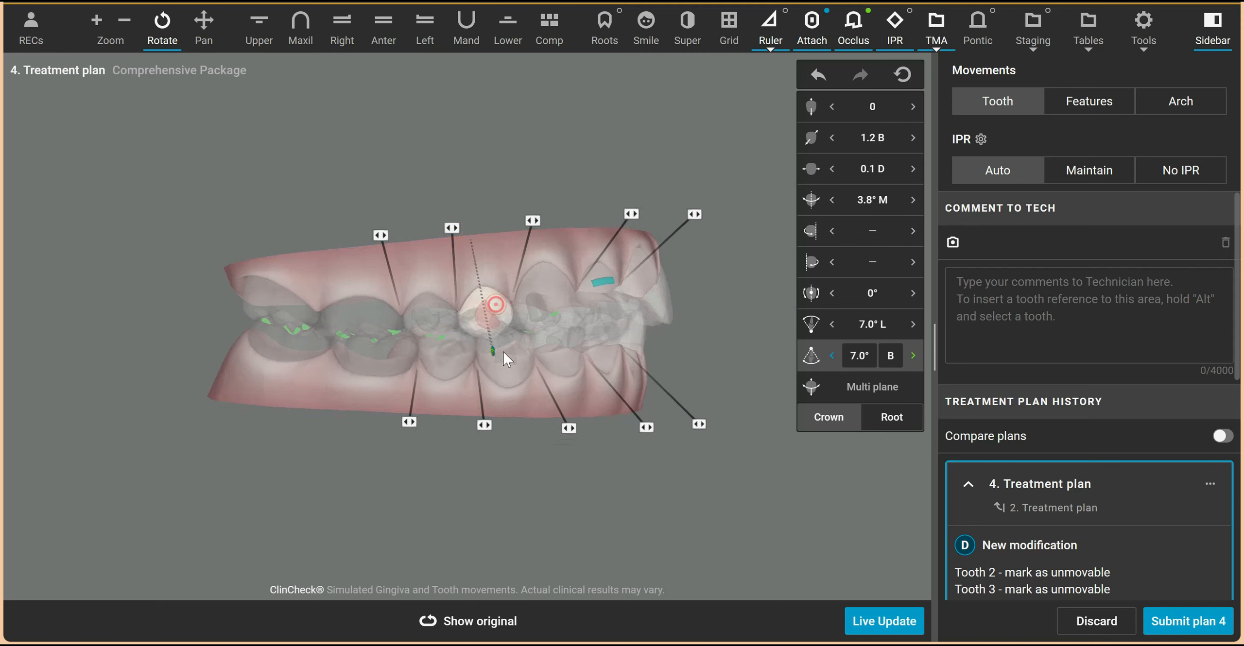
{"action": "left_click", "coordinate": [832, 106]}
{"action": "left_click", "coordinate": [833, 107]}
{"action": "left_click", "coordinate": [833, 106]}
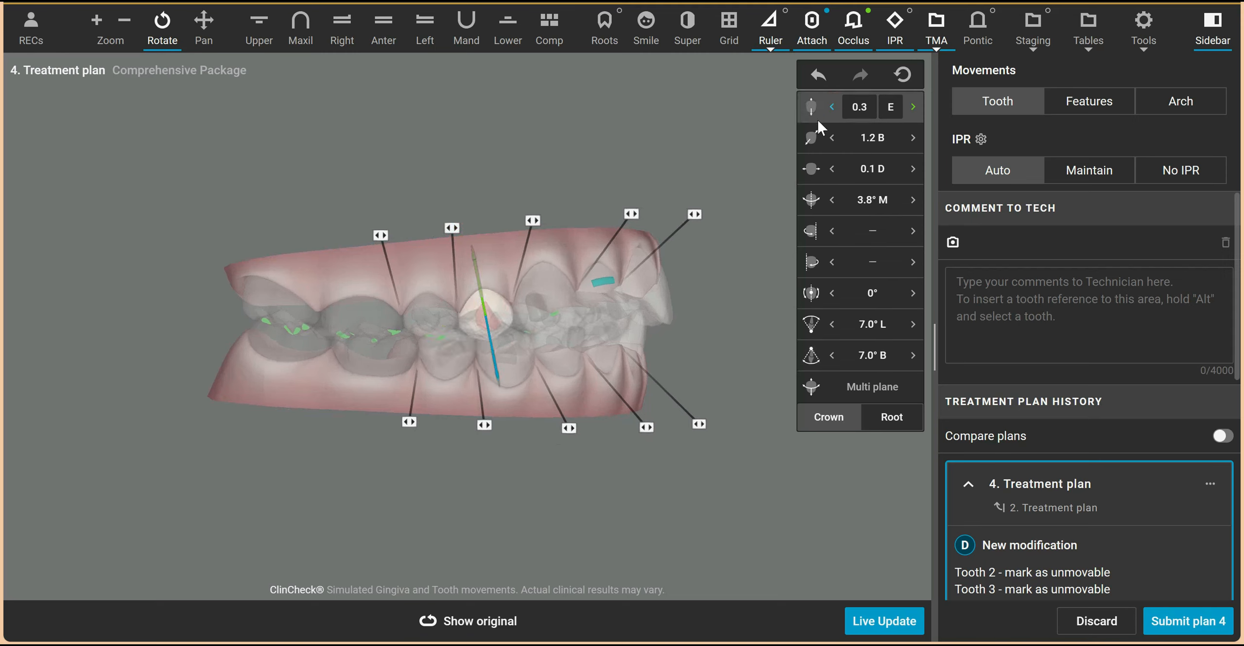
Set the lower right first premolar's extrusion to 0.3.
{"action": "left_click", "coordinate": [517, 352]}
{"action": "left_click", "coordinate": [836, 108]}
{"action": "left_click", "coordinate": [833, 107]}
{"action": "left_click", "coordinate": [833, 107]}
{"action": "left_click", "coordinate": [832, 107]}
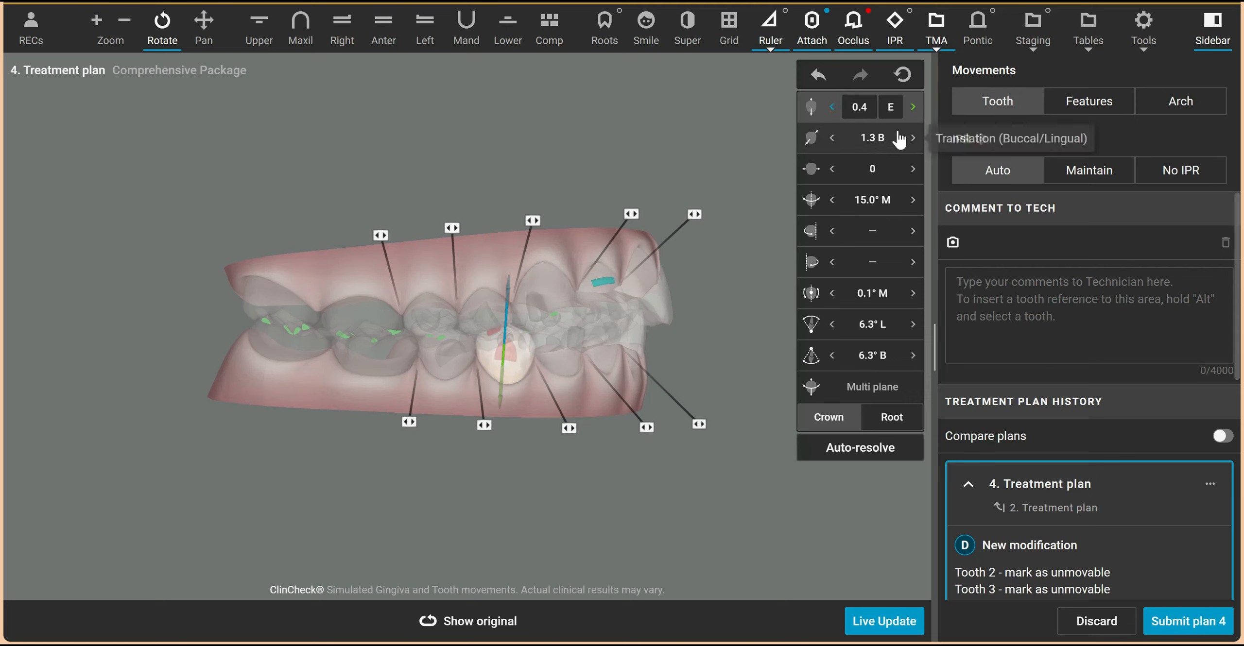
{"action": "left_click", "coordinate": [914, 106]}
Set the extrusion of the upper left first premolar to 0.2 and the lower left first premolar to 0.5.
{"action": "left_click_drag", "start_coordinate": [684, 337], "coordinate": [471, 336]}
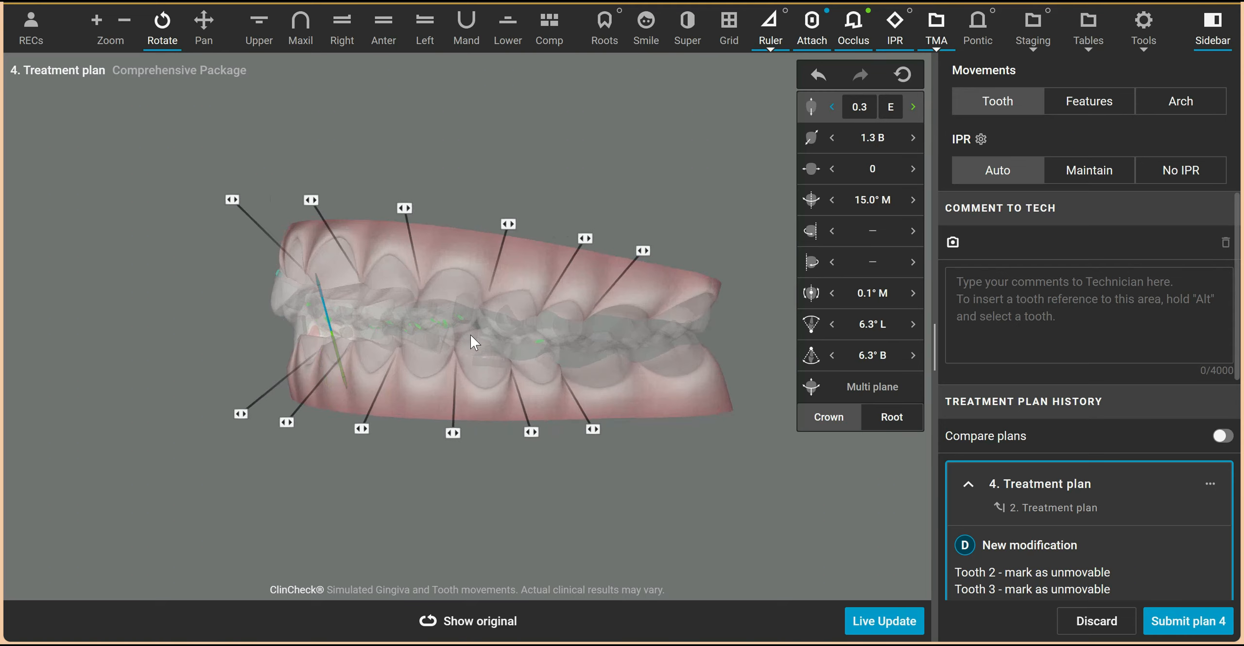
{"action": "left_click", "coordinate": [515, 319]}
{"action": "left_click", "coordinate": [833, 106]}
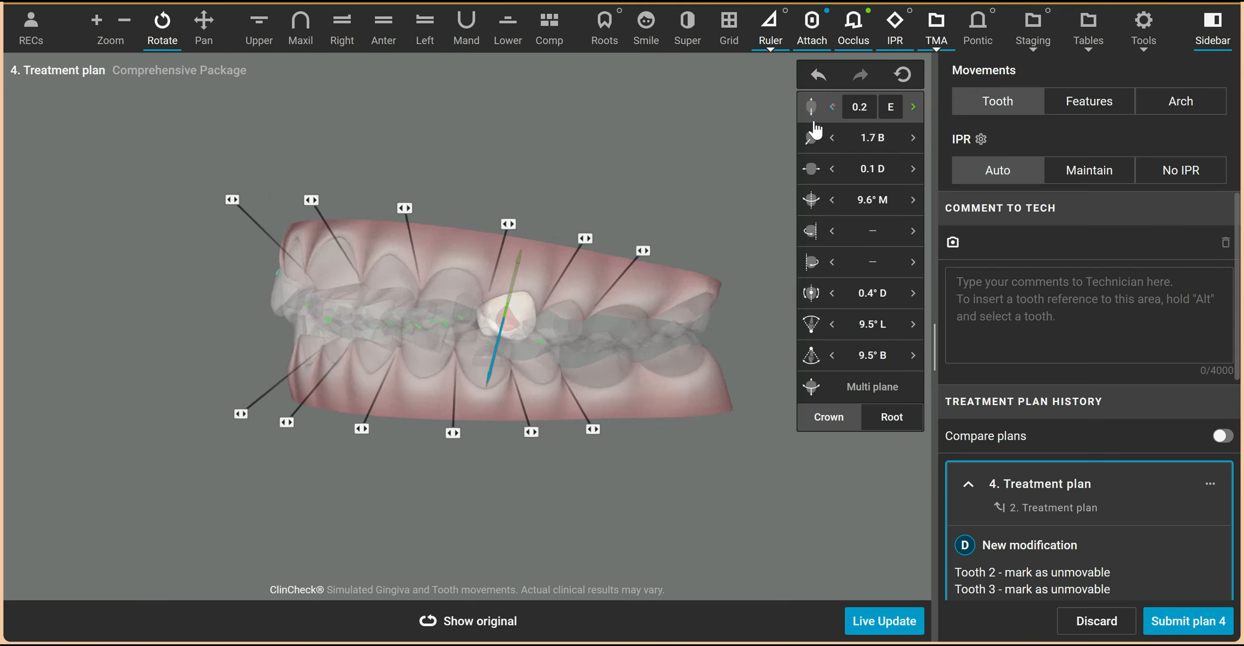
{"action": "left_click", "coordinate": [471, 344]}
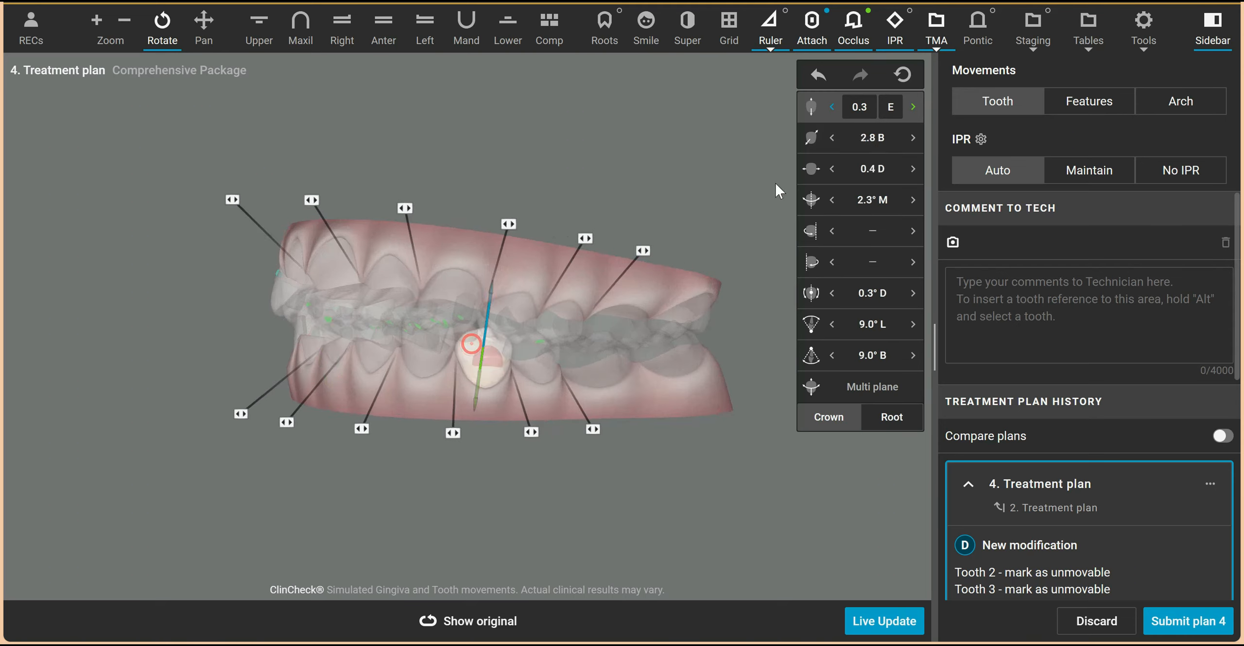
{"action": "left_click", "coordinate": [830, 105]}
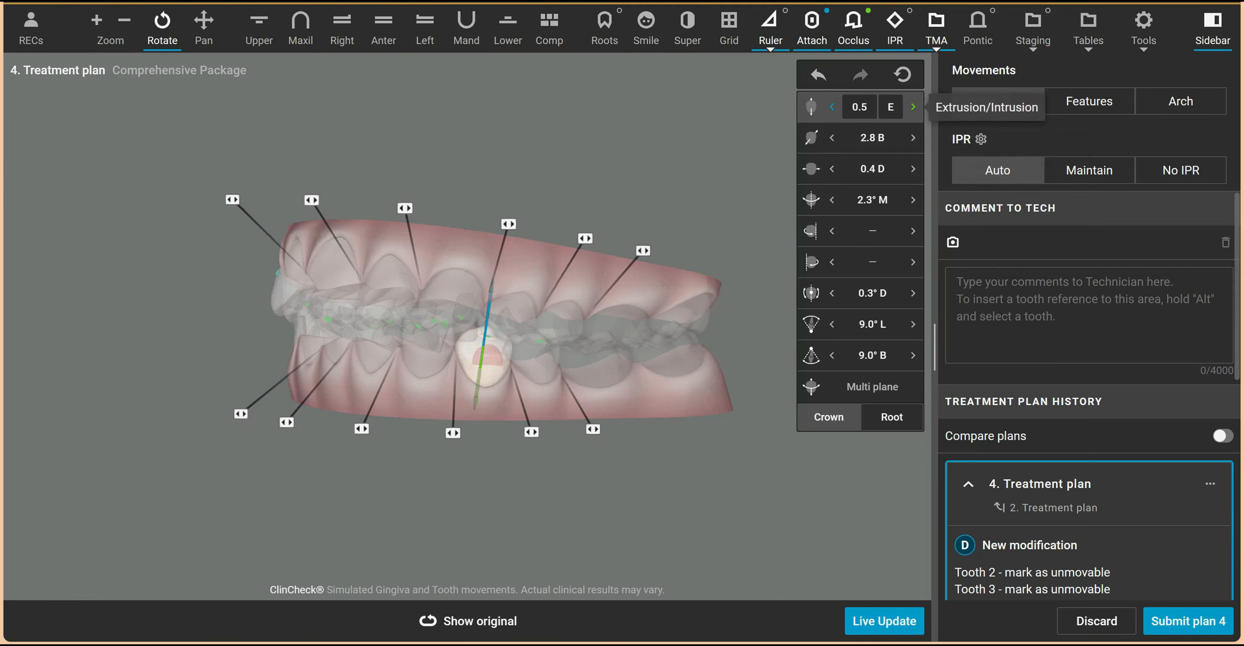
Hide the occlusal contacts and examine the adjusted bite from the left, front and right sides.
{"action": "left_click_drag", "start_coordinate": [727, 336], "coordinate": [719, 337]}
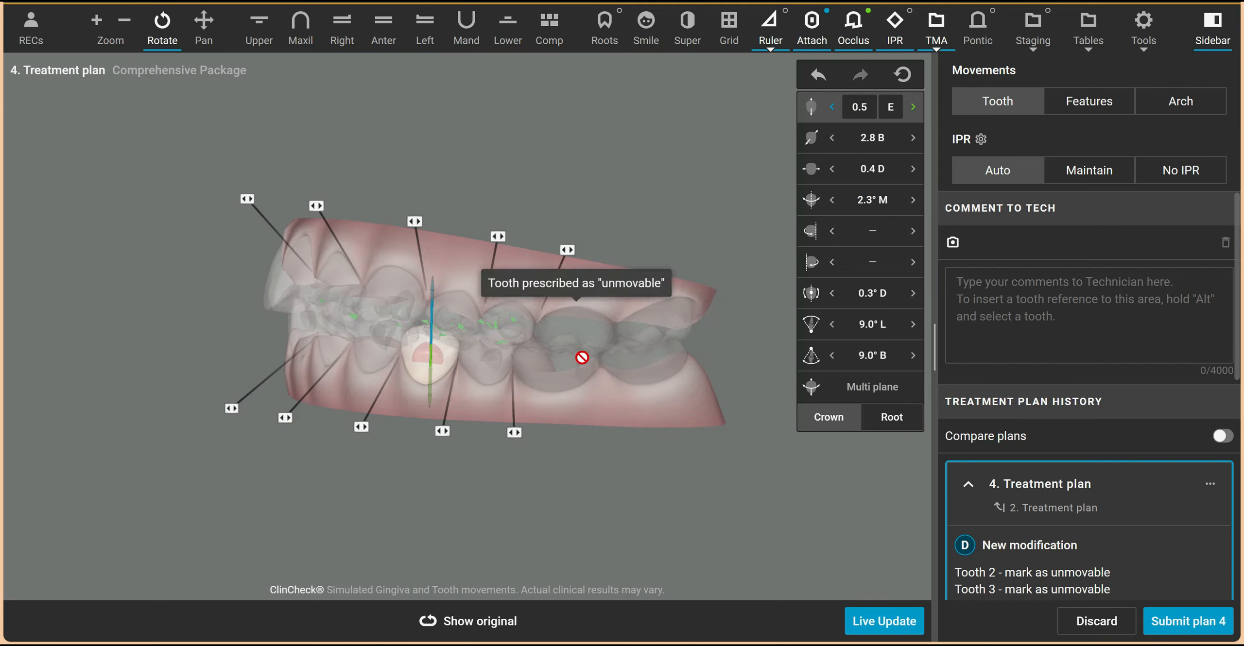
{"action": "mouse_move", "coordinate": [475, 623]}
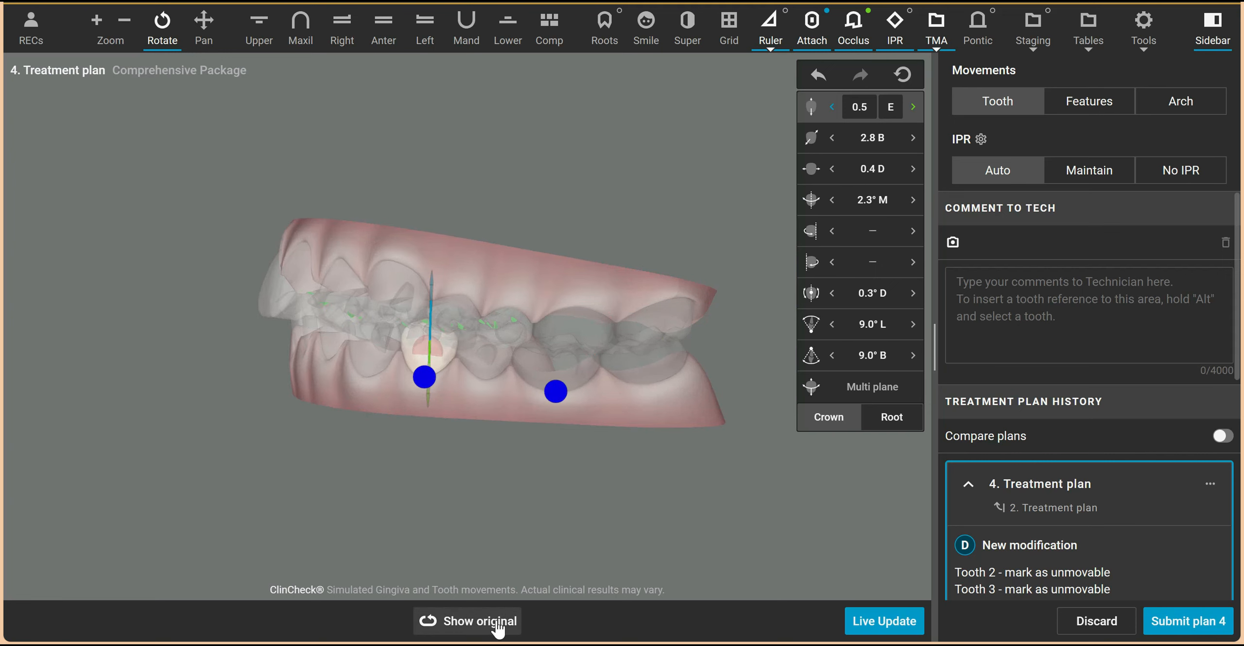
{"action": "left_click", "coordinate": [610, 224]}
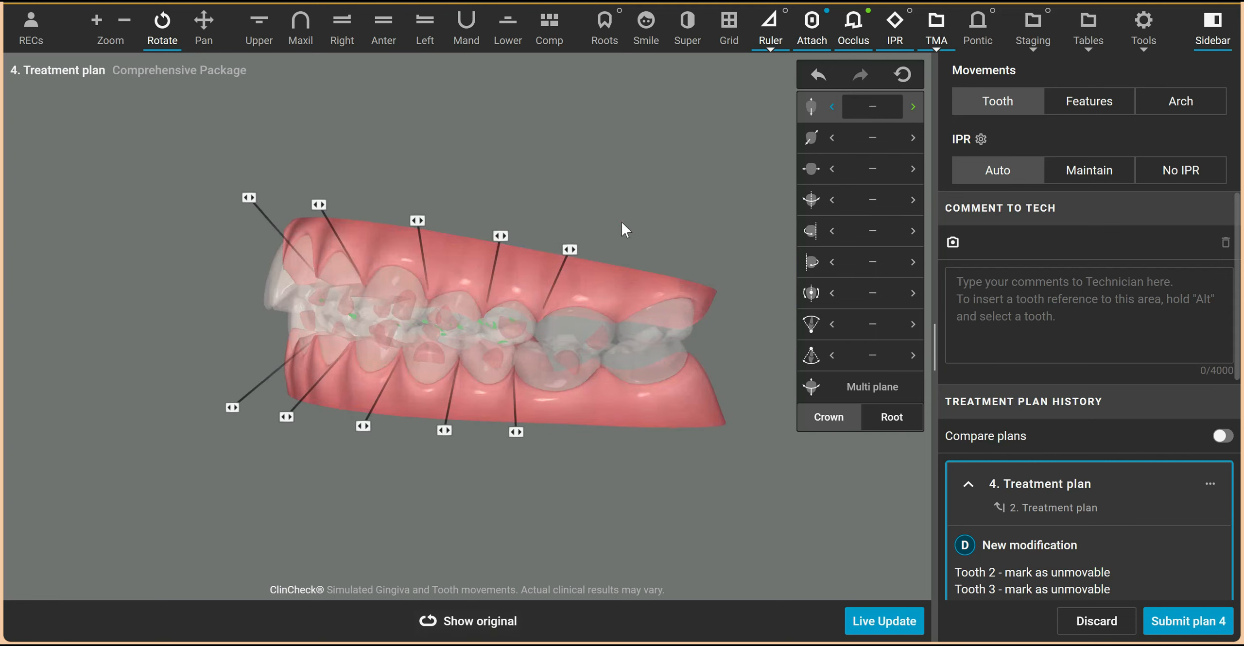
{"action": "left_click", "coordinate": [863, 43]}
{"action": "left_click_drag", "start_coordinate": [759, 128], "coordinate": [704, 178]}
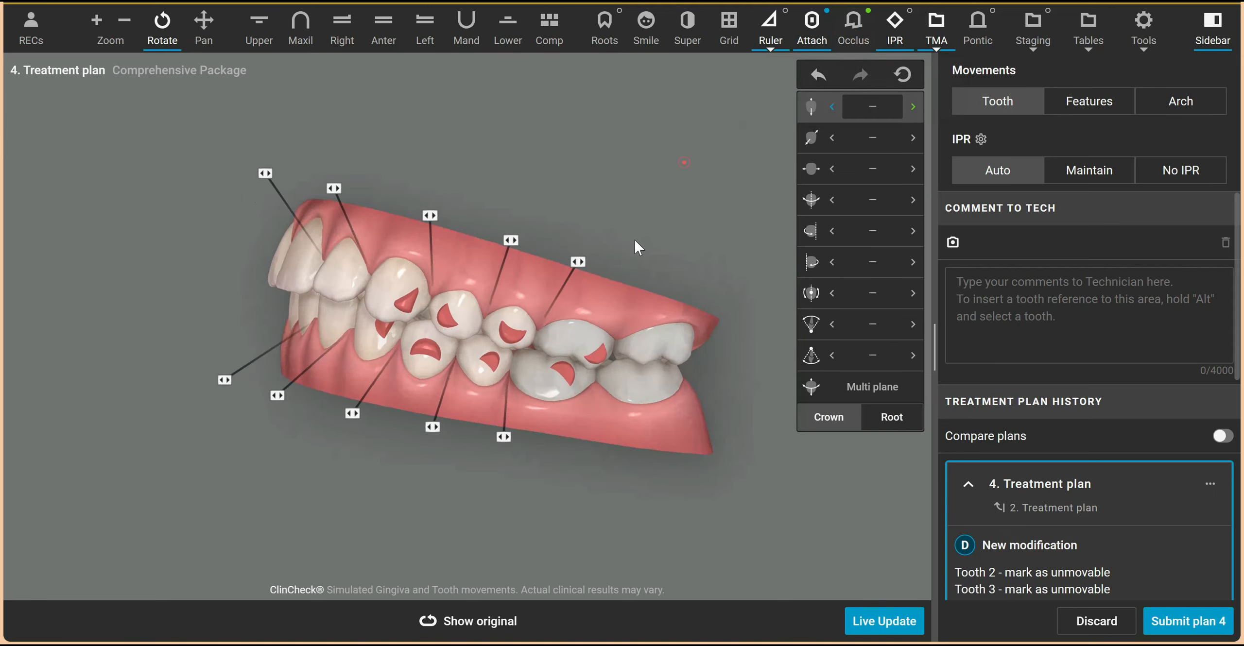
{"action": "left_click_drag", "start_coordinate": [398, 441], "coordinate": [427, 166]}
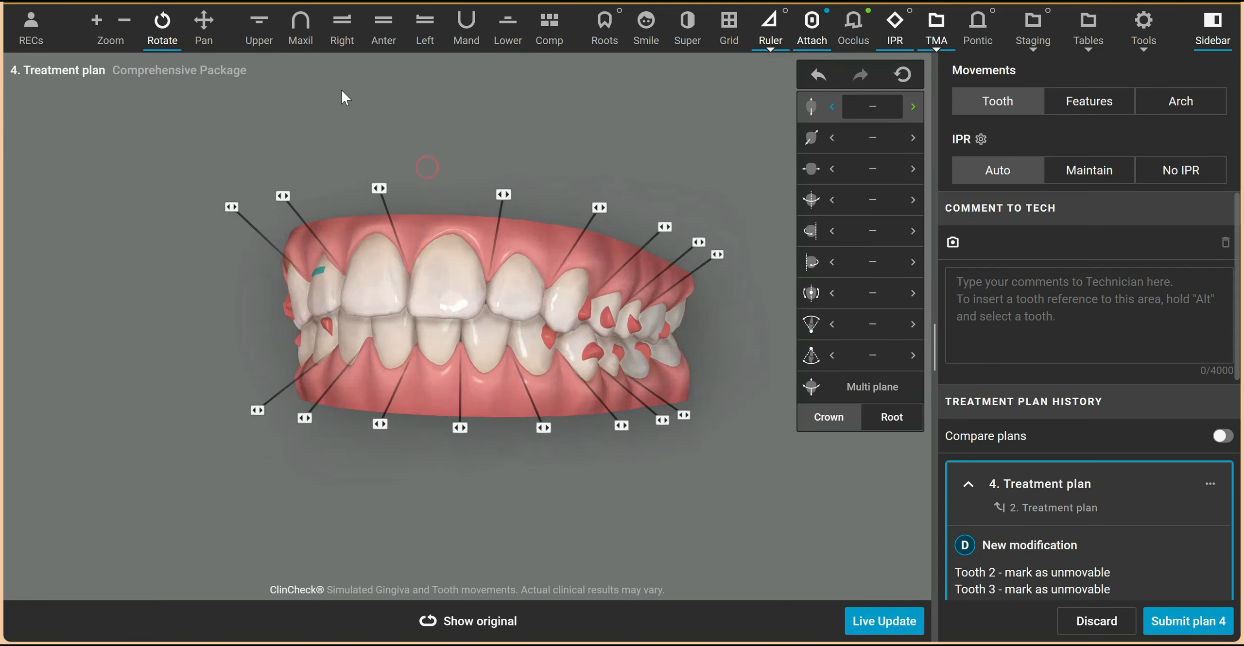
{"action": "left_click_drag", "start_coordinate": [411, 391], "coordinate": [540, 429]}
{"action": "left_click_drag", "start_coordinate": [482, 255], "coordinate": [512, 217]}
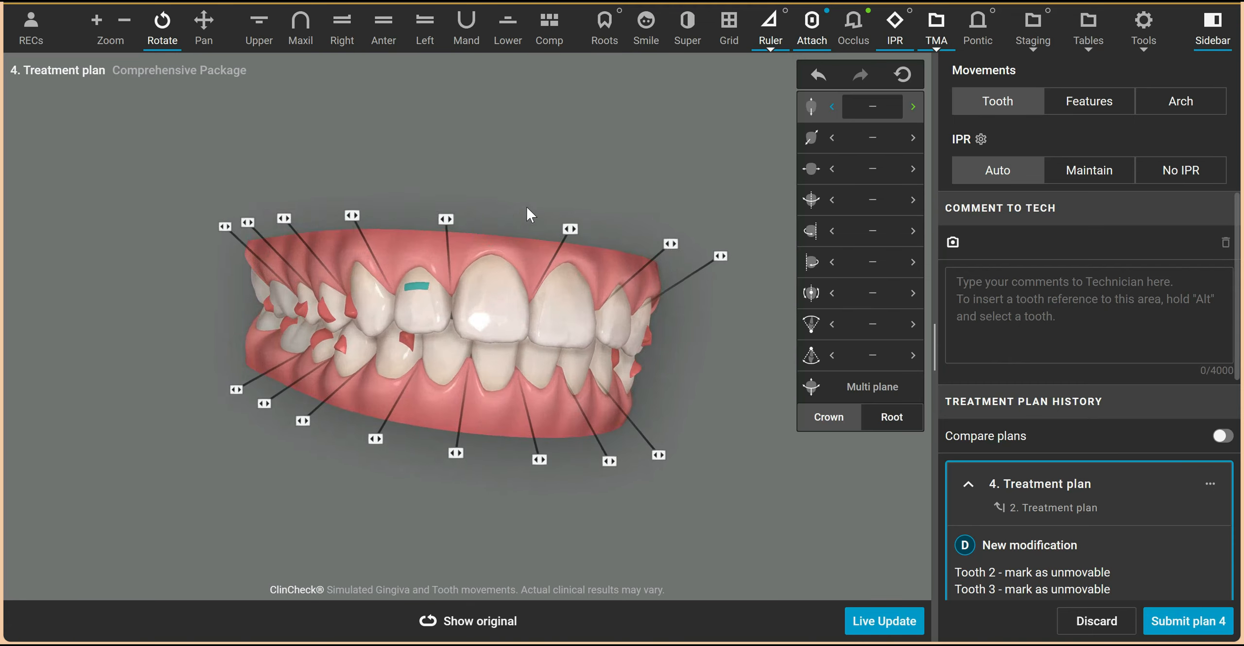
Lock the tooth positions of the upper and lower first and second premolars on the patient's right side.
{"action": "left_click_drag", "start_coordinate": [651, 395], "coordinate": [490, 372]}
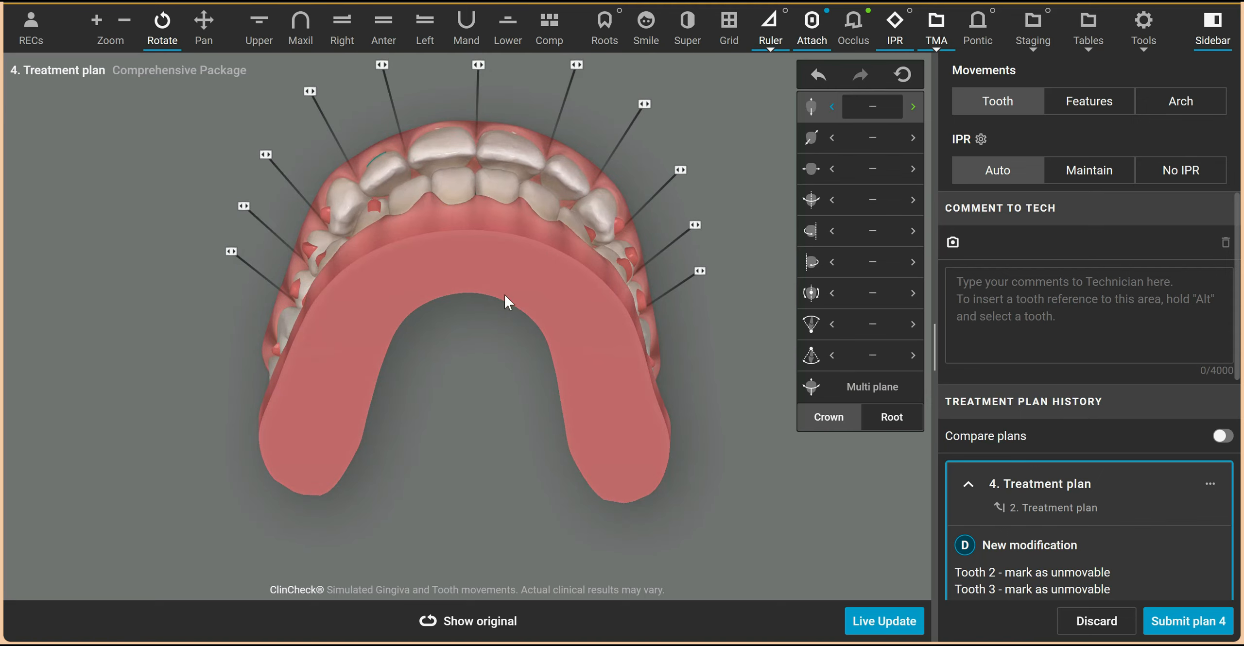
{"action": "left_click_drag", "start_coordinate": [505, 296], "coordinate": [508, 433]}
{"action": "mouse_move", "coordinate": [681, 352]}
{"action": "left_mouse_down"}
{"action": "mouse_move", "coordinate": [712, 340]}
{"action": "mouse_move", "coordinate": [697, 344]}
{"action": "left_mouse_up"}
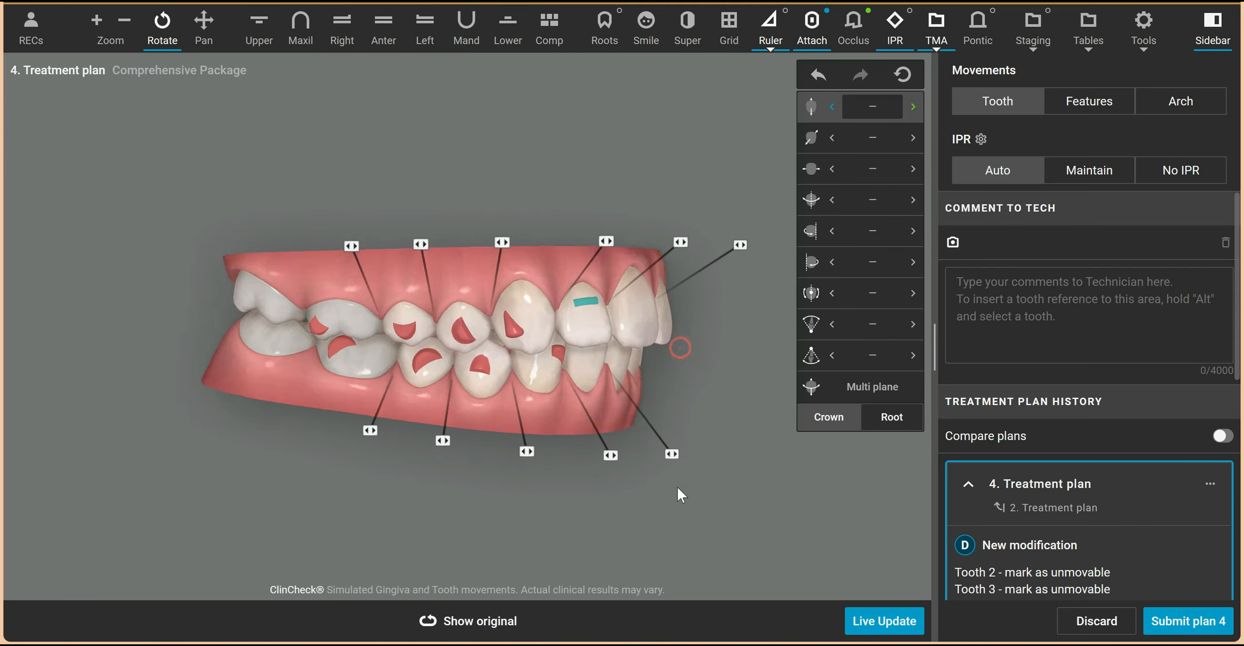
{"action": "right_click", "coordinate": [419, 325]}
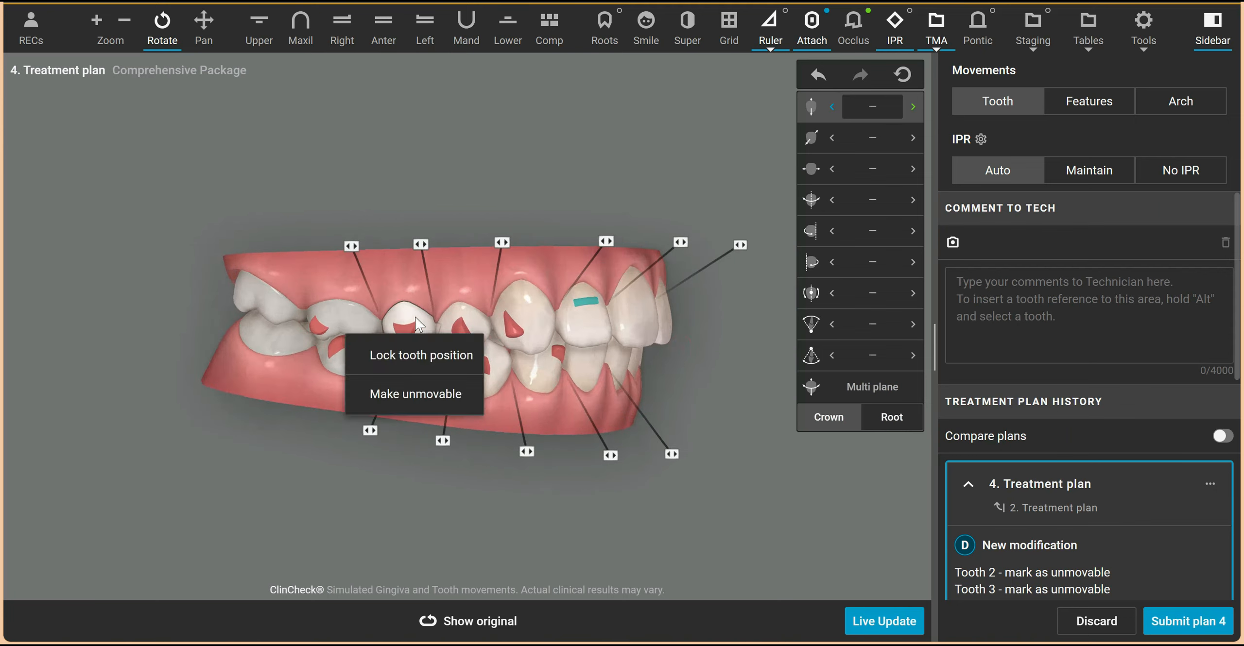
{"action": "left_click", "coordinate": [417, 355]}
{"action": "right_click", "coordinate": [428, 365]}
{"action": "left_click", "coordinate": [425, 392]}
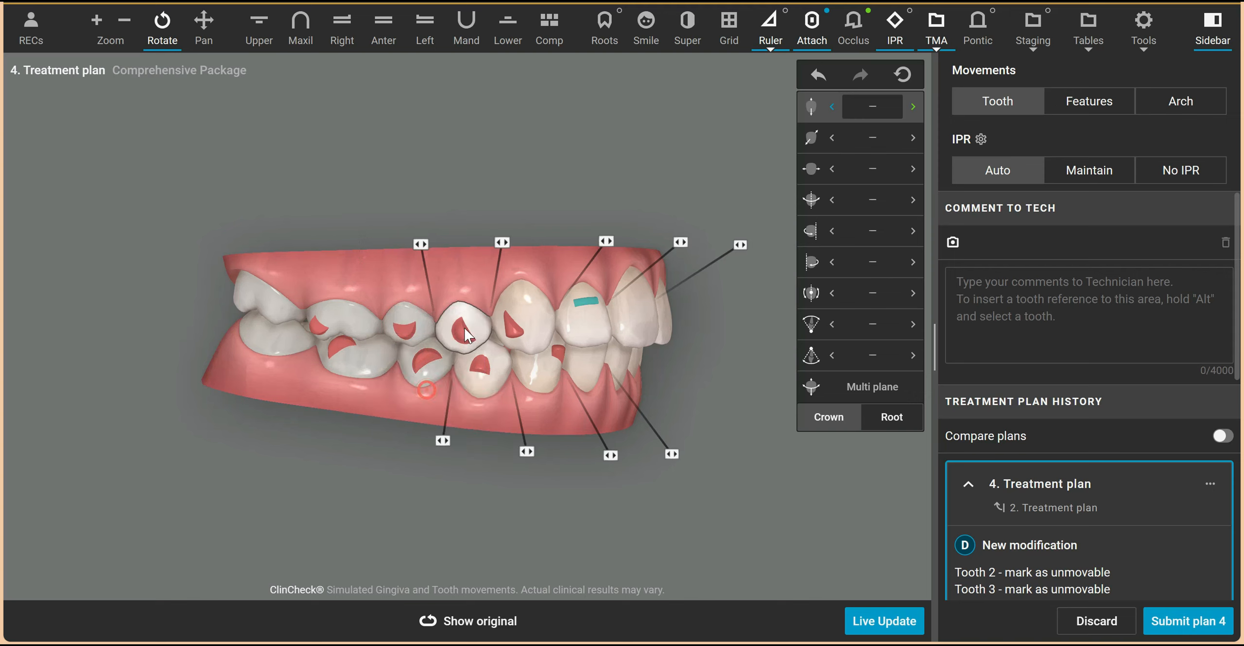
{"action": "right_click", "coordinate": [463, 337]}
{"action": "left_click", "coordinate": [481, 367]}
{"action": "right_click", "coordinate": [484, 400]}
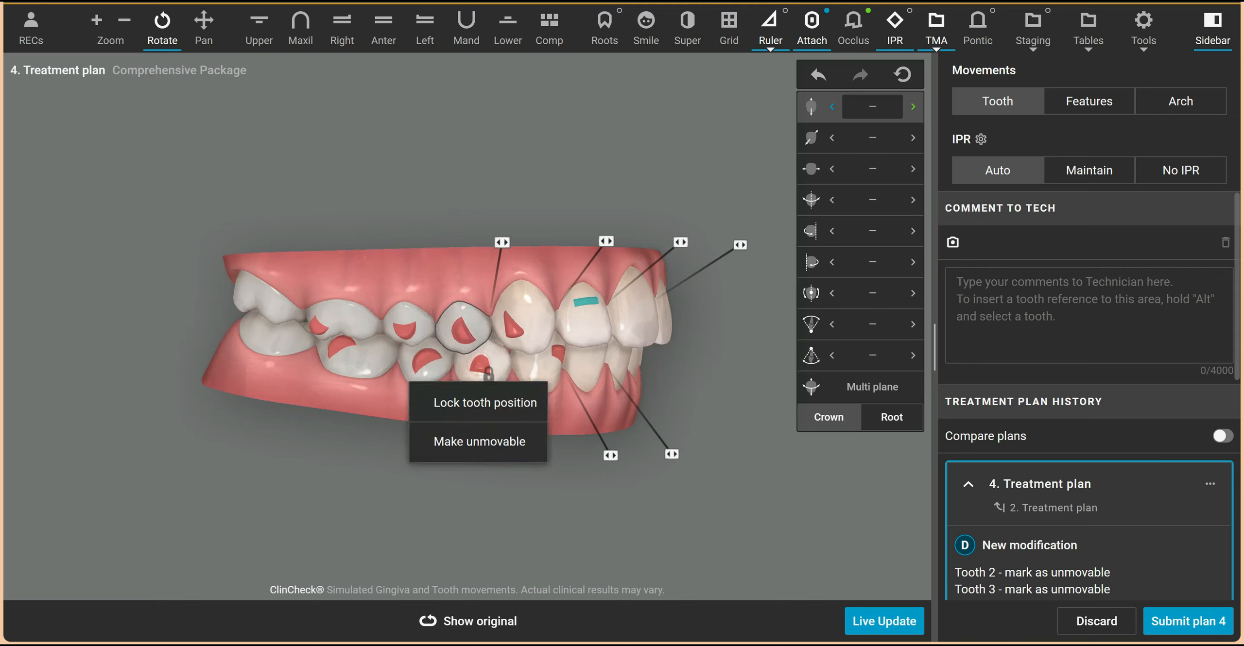
{"action": "left_click", "coordinate": [483, 478]}
Lock the tooth positions of the upper and lower first and second premolars on the patient's left side.
{"action": "left_click_drag", "start_coordinate": [694, 364], "coordinate": [528, 340]}
{"action": "right_click", "coordinate": [529, 341]}
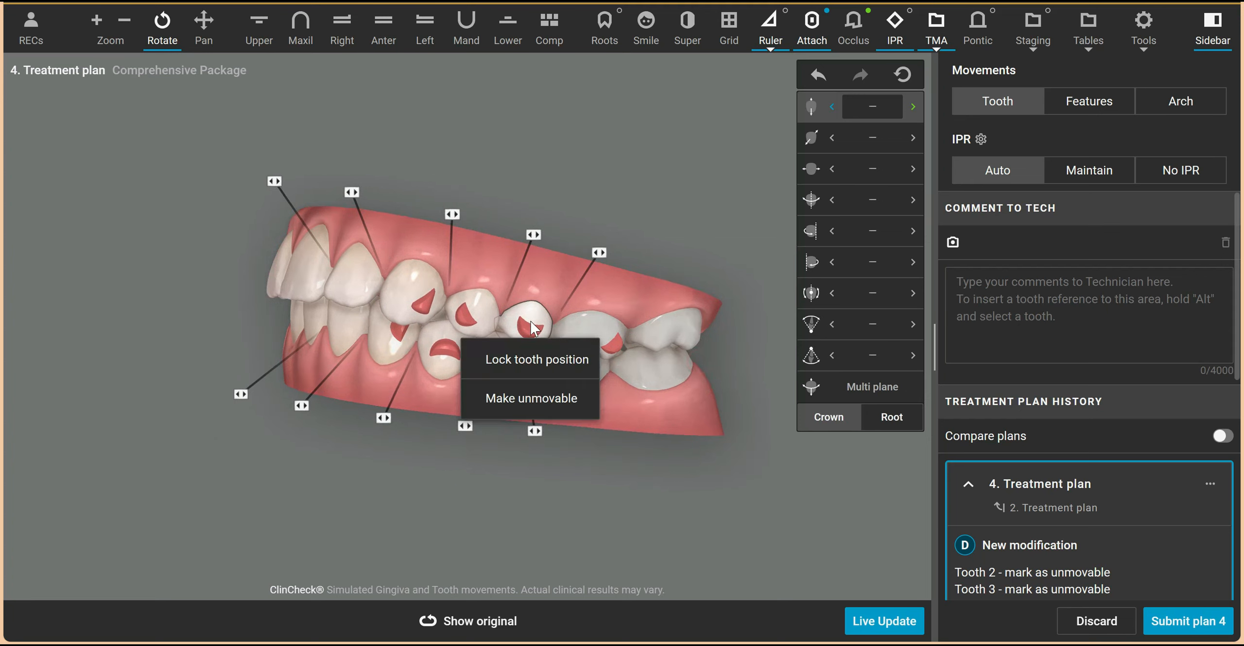
{"action": "left_click", "coordinate": [527, 363]}
{"action": "right_click", "coordinate": [507, 370]}
{"action": "left_click", "coordinate": [508, 391]}
{"action": "right_click", "coordinate": [473, 326]}
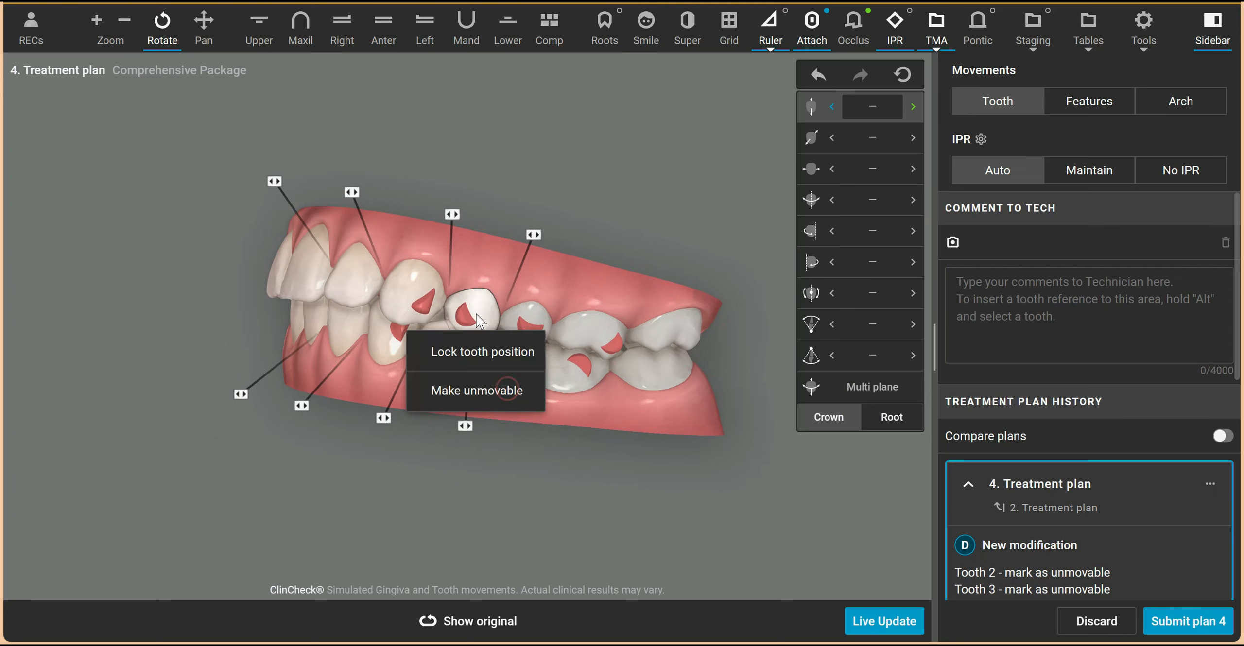
{"action": "left_click", "coordinate": [440, 354]}
{"action": "right_click", "coordinate": [449, 357]}
{"action": "left_click", "coordinate": [457, 386]}
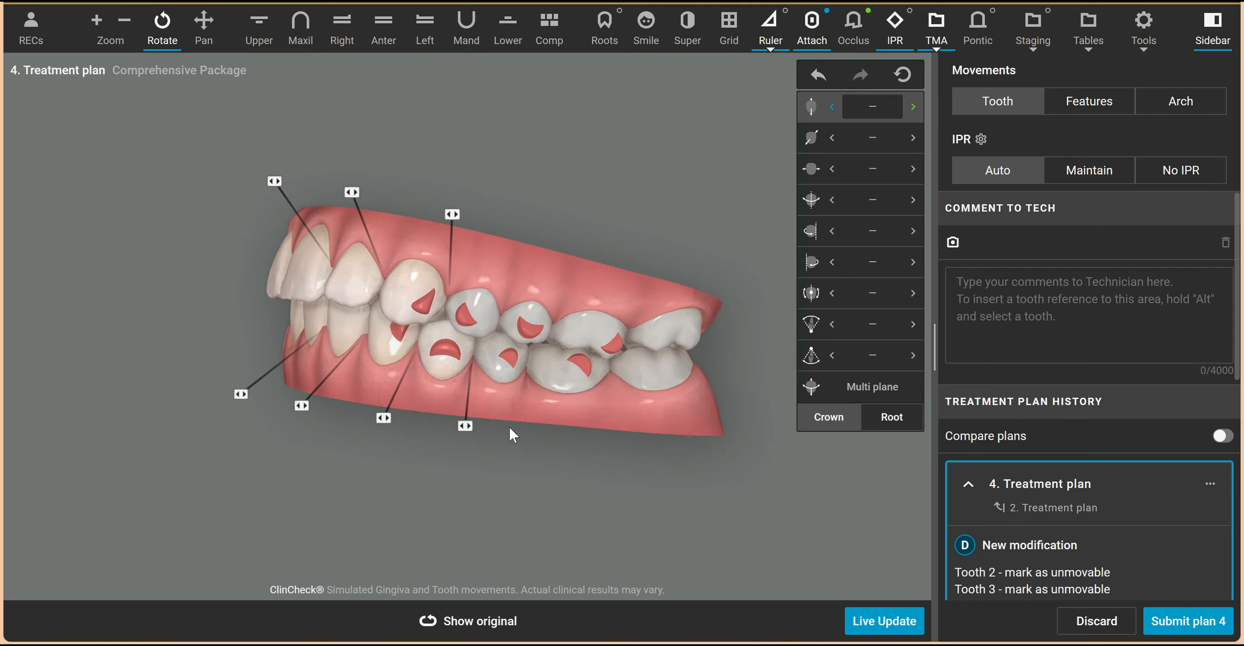
Compare the modified setup with the original, check it from the front, and run a Live Update of the plan.
{"action": "left_click", "coordinate": [482, 629]}
{"action": "left_click", "coordinate": [485, 631]}
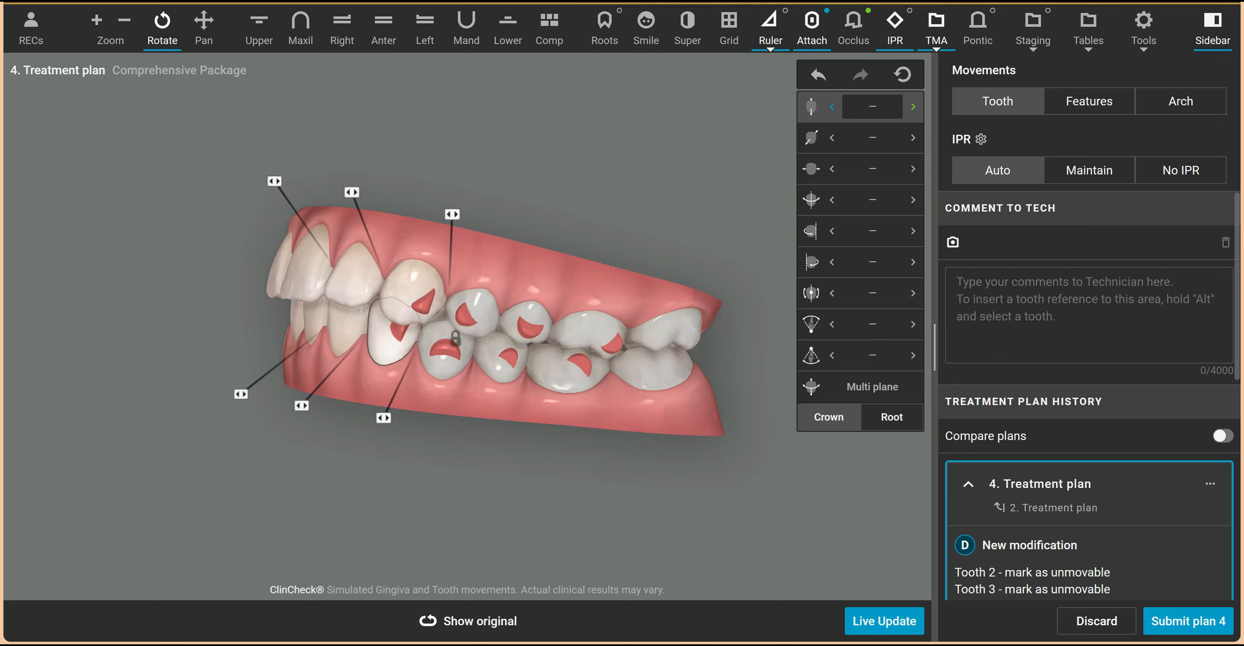
{"action": "left_click_drag", "start_coordinate": [632, 413], "coordinate": [692, 360]}
{"action": "left_click_drag", "start_coordinate": [456, 460], "coordinate": [459, 465]}
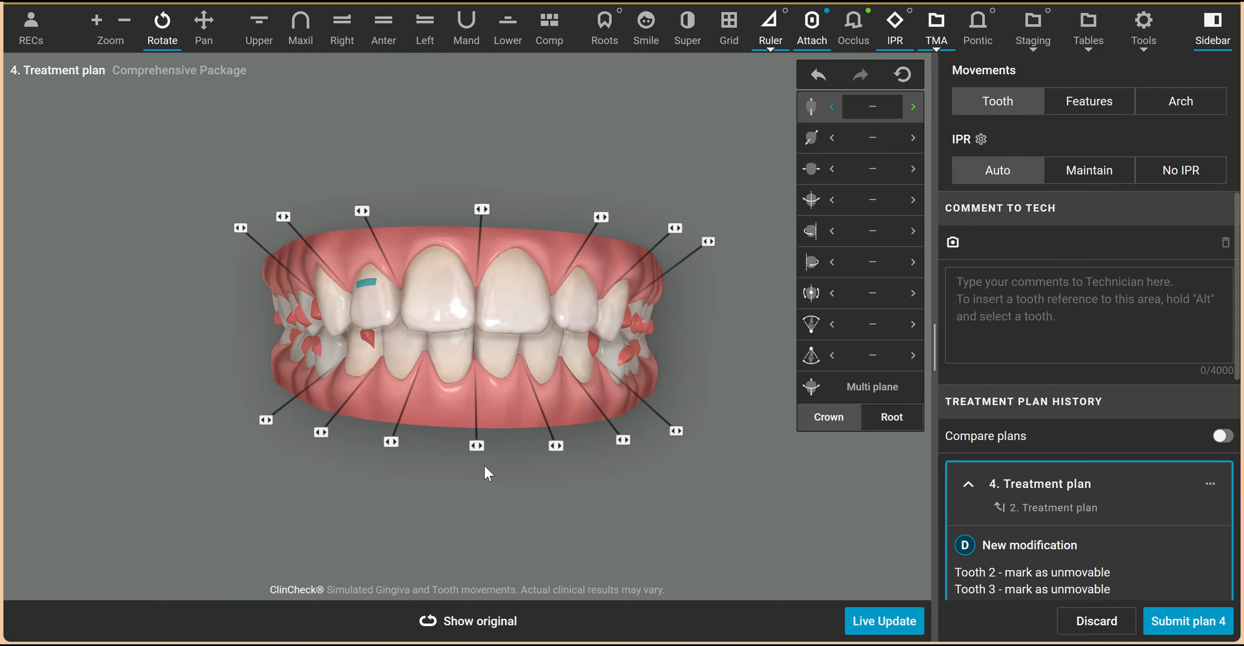
{"action": "left_click", "coordinate": [874, 617]}
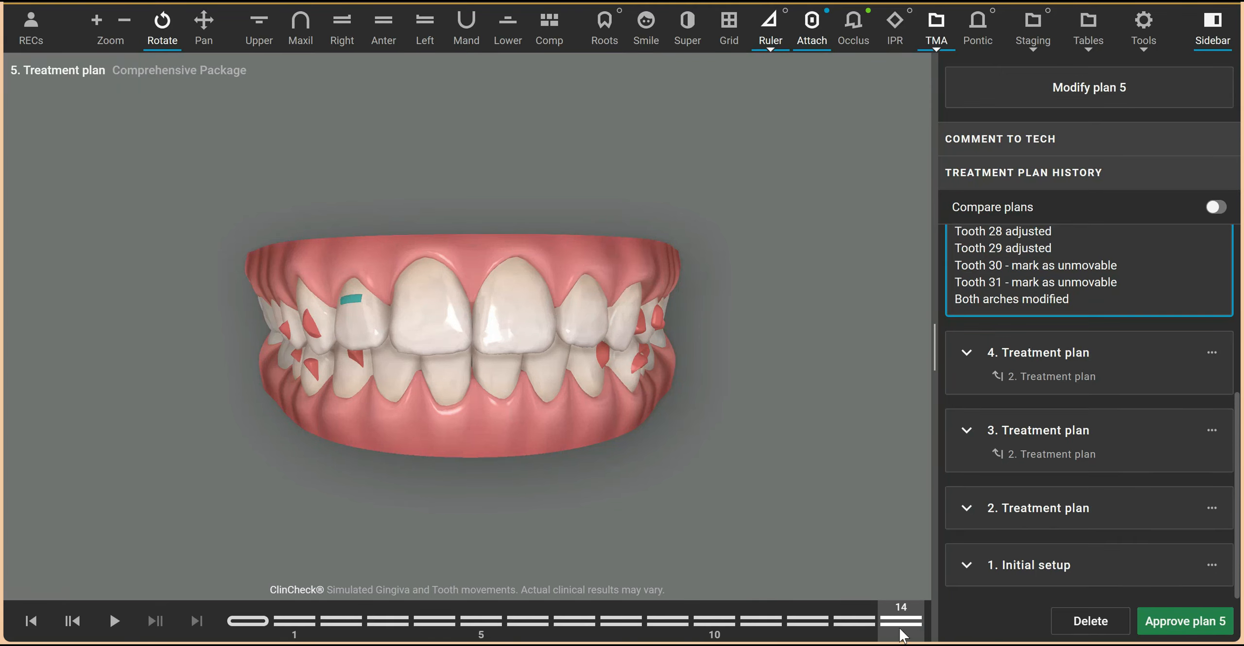
Examine the upper arch from the occlusal view, comparing the initial stage with final stage 14.
{"action": "left_click", "coordinate": [301, 22]}
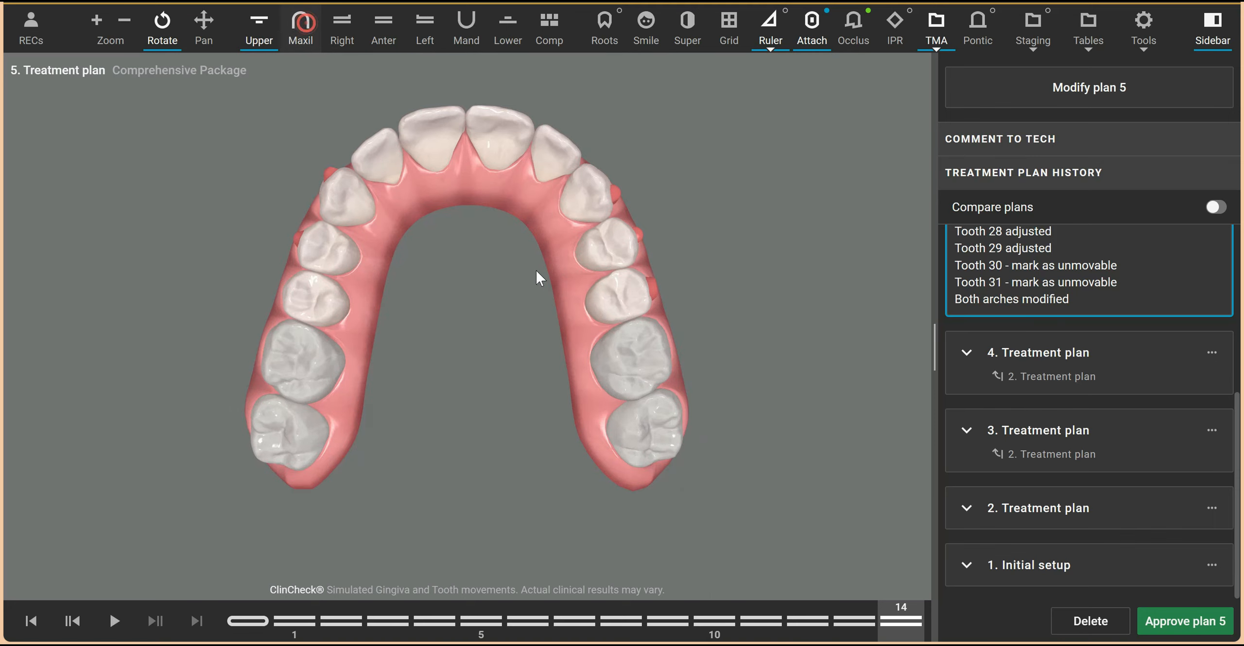
{"action": "left_click_drag", "start_coordinate": [250, 622], "coordinate": [811, 636]}
{"action": "left_click_drag", "start_coordinate": [902, 630], "coordinate": [927, 580]}
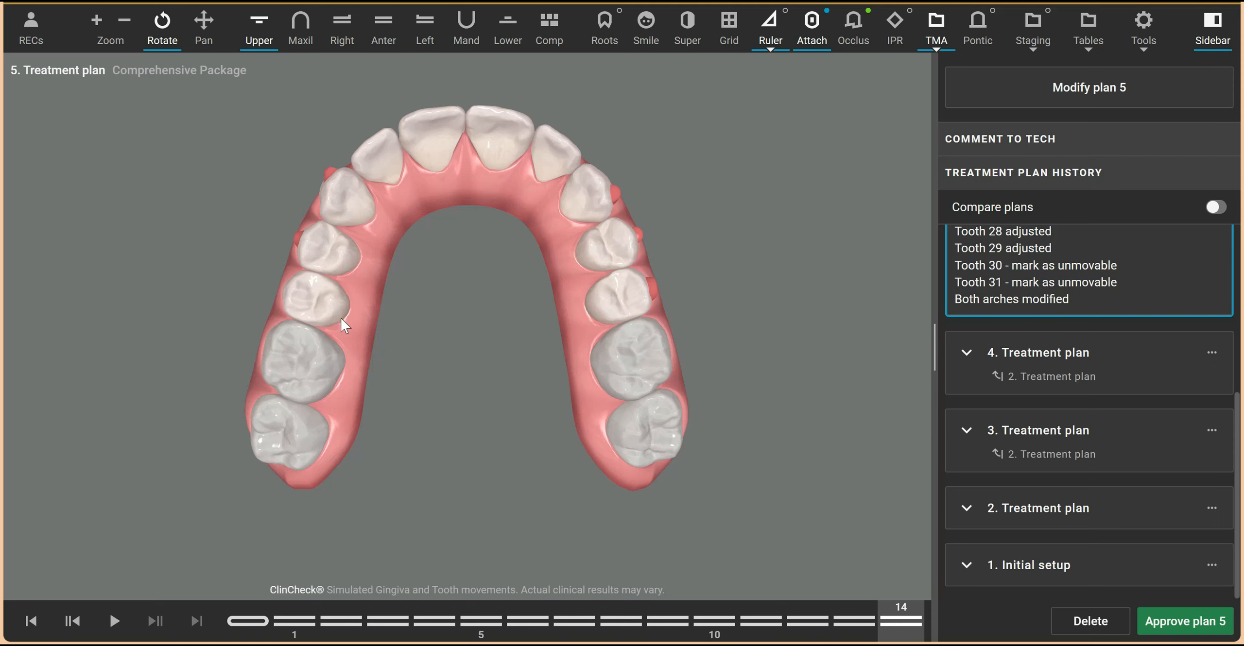
Compare the lower arch's initial stage and stage 14 in the occlusal view, and return to the anterior view.
{"action": "left_click", "coordinate": [467, 29]}
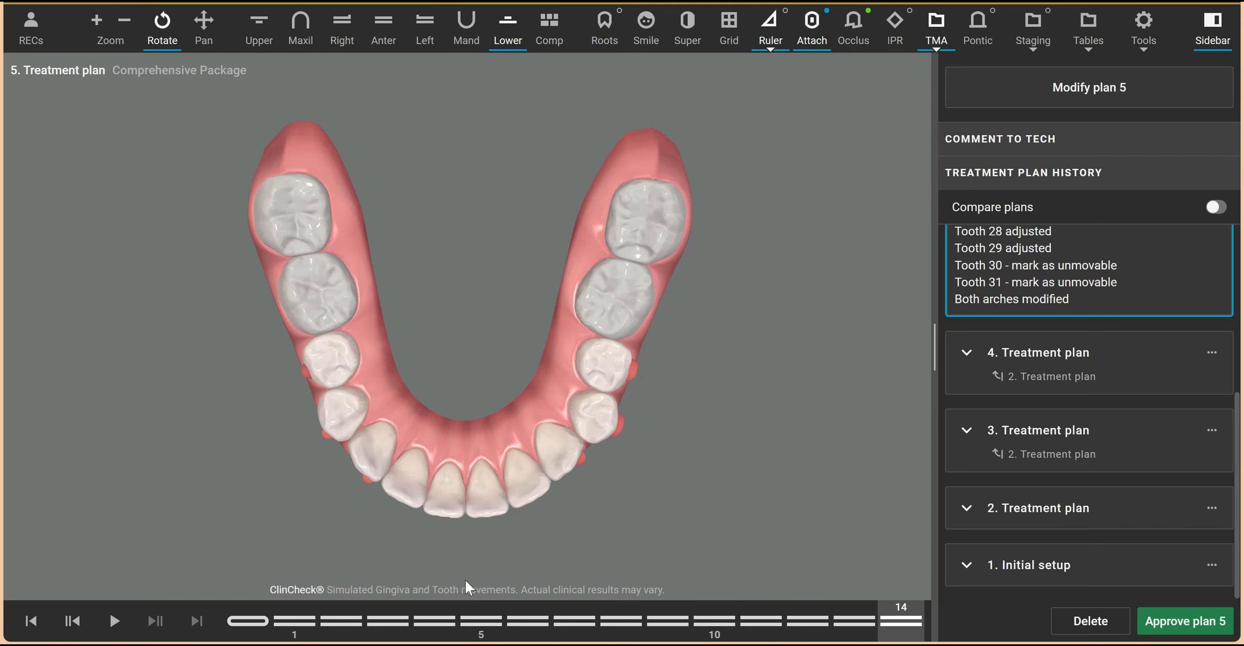
{"action": "left_click", "coordinate": [256, 627]}
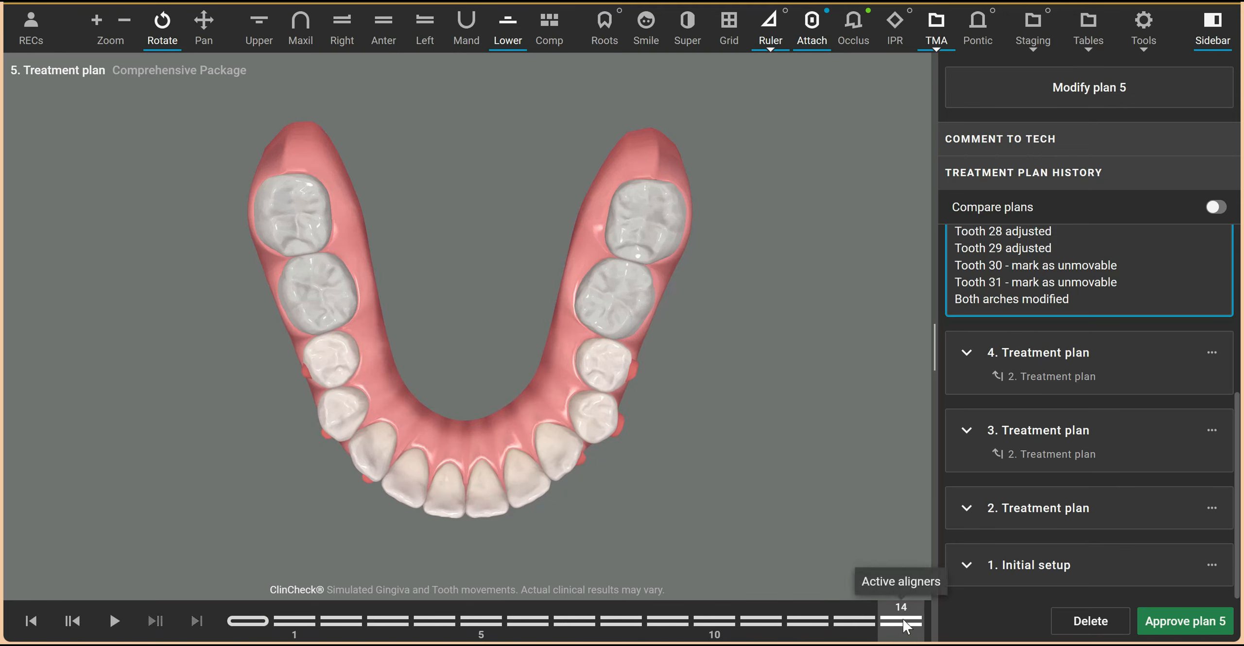
{"action": "left_click", "coordinate": [384, 37]}
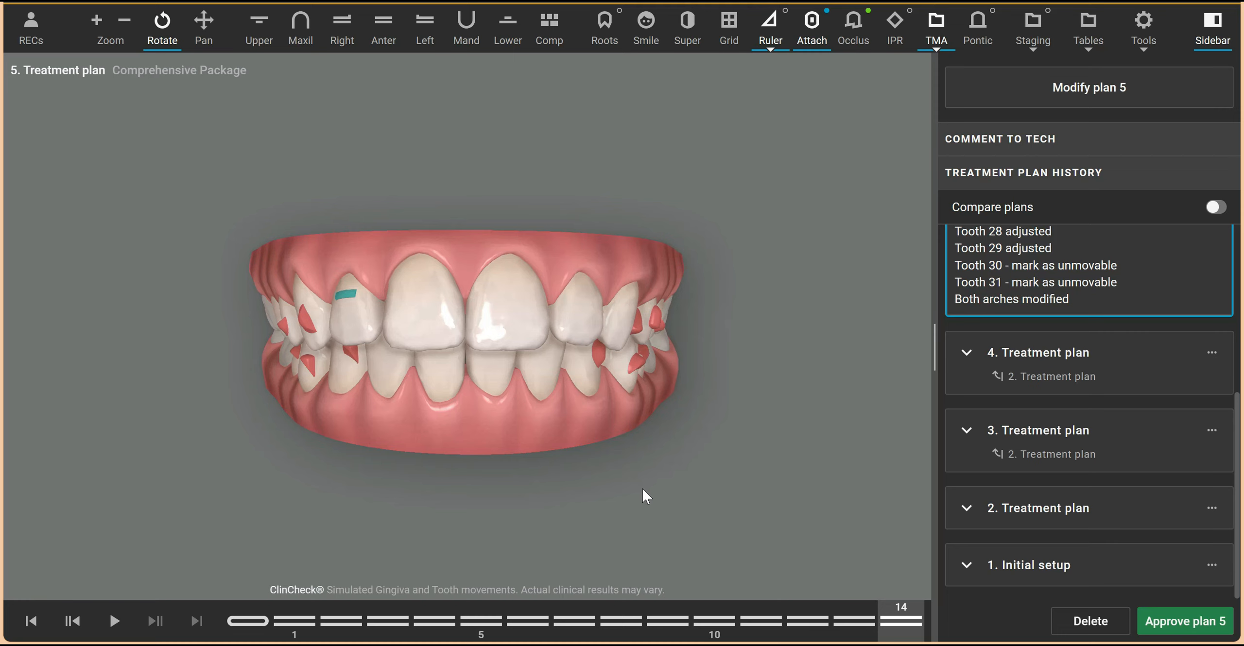
Open treatment plan 3 and treatment plan 2 from the plan history to compare their bites from the front.
{"action": "left_click", "coordinate": [1018, 435]}
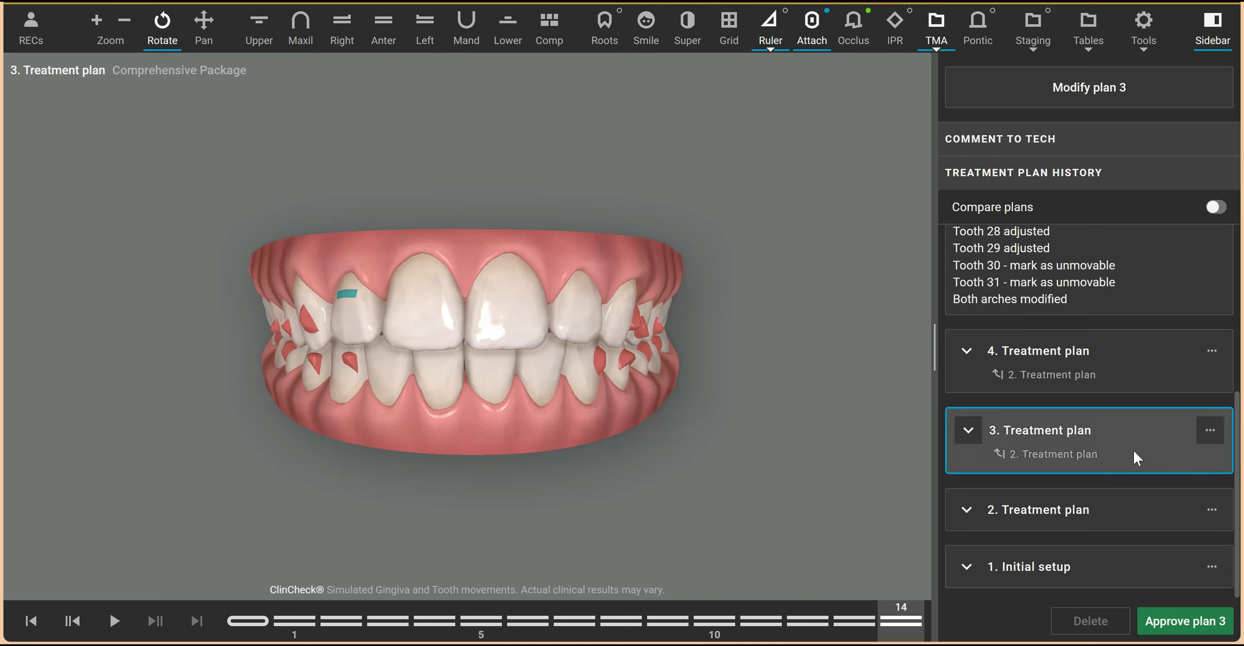
{"action": "scroll", "coordinate": [1131, 447], "scroll_direction": "up", "scroll_amount": 4}
{"action": "scroll", "coordinate": [1083, 427], "scroll_direction": "down", "scroll_amount": 4}
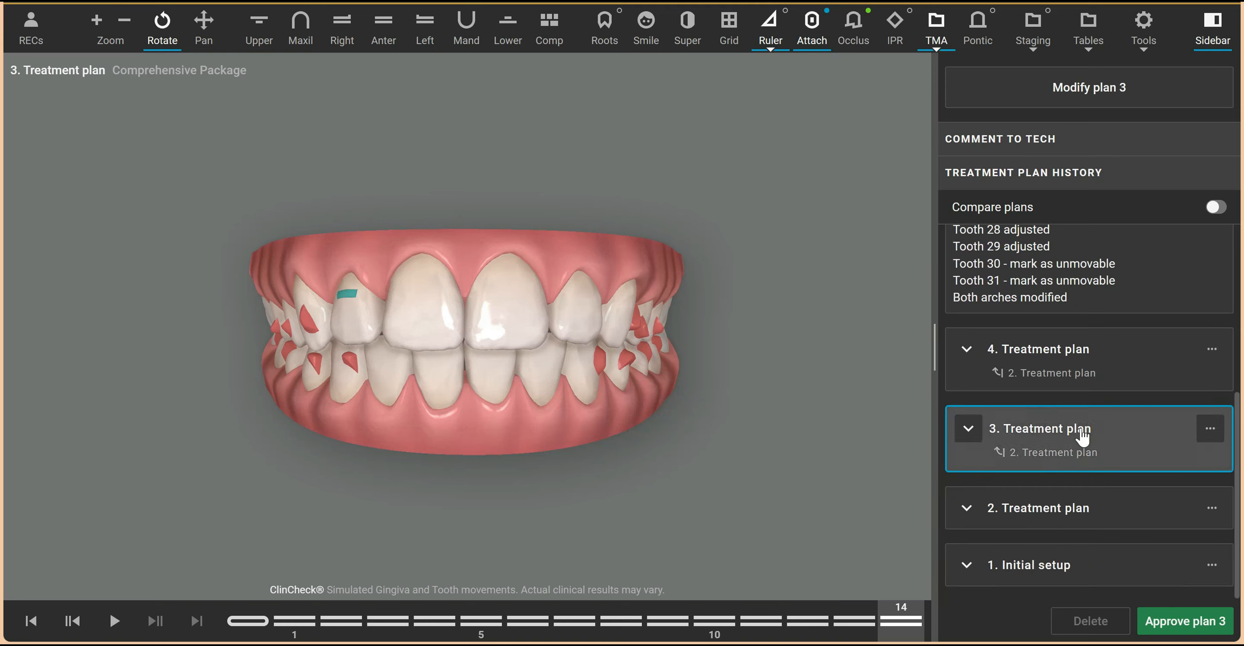
{"action": "left_click", "coordinate": [1040, 510]}
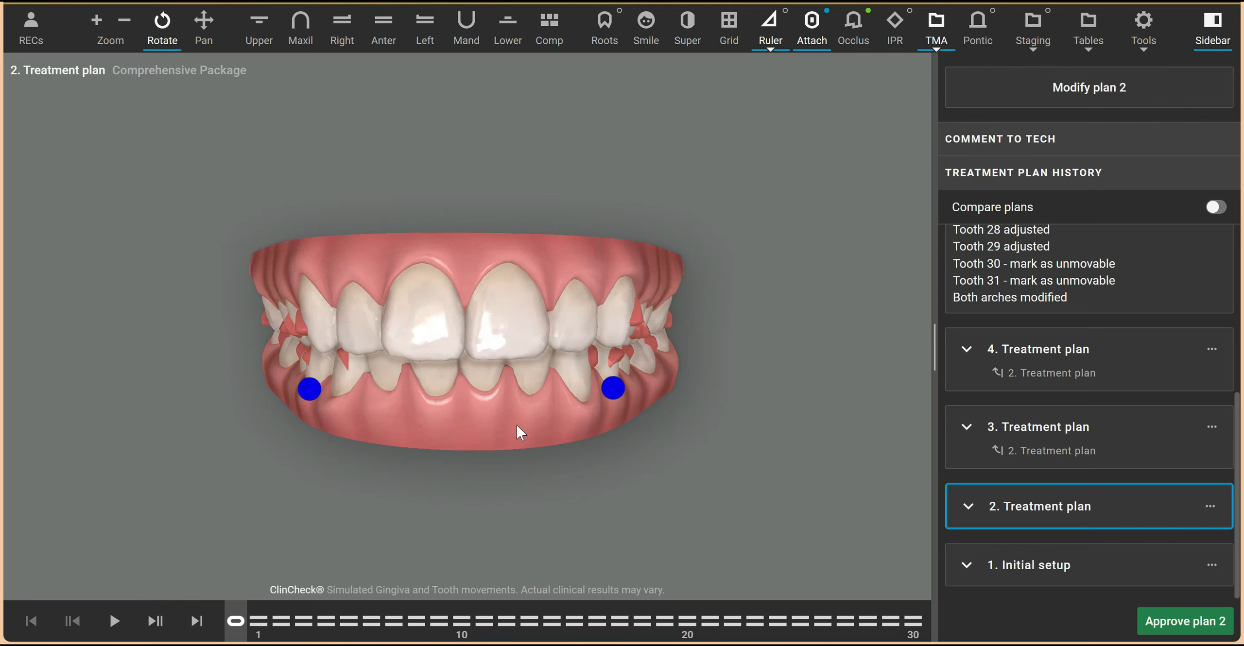
Reopen treatment plan 3 and compare its initial stage with final stage 14.
{"action": "left_click", "coordinate": [1070, 430]}
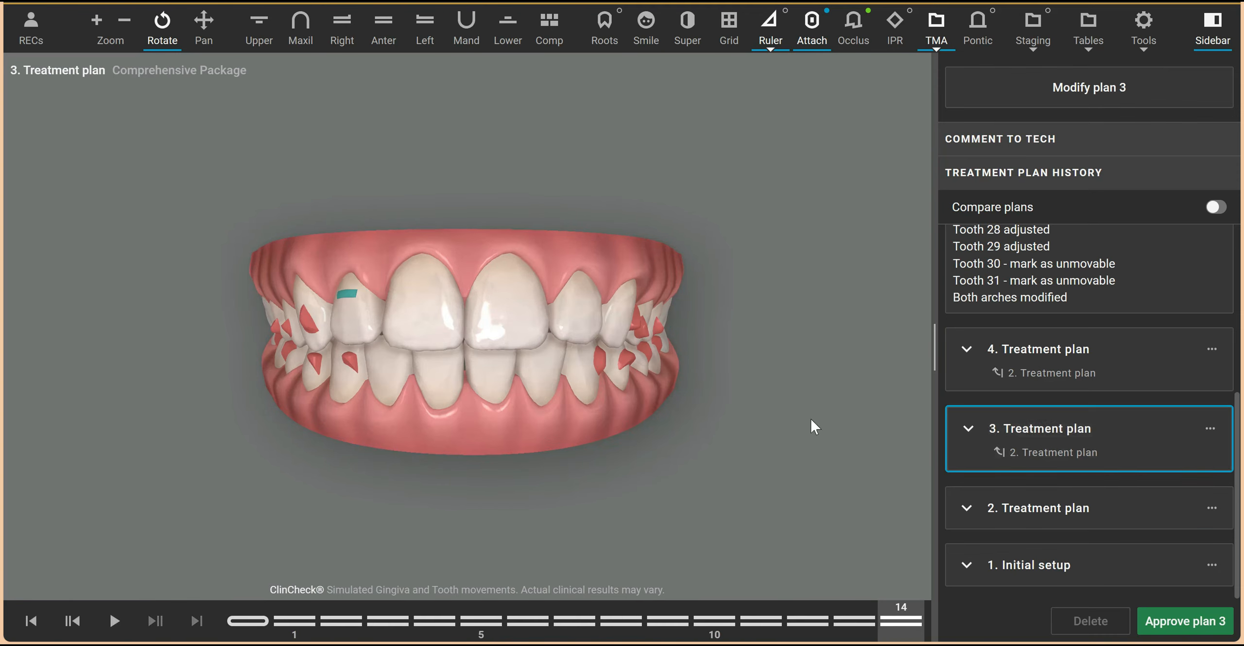
{"action": "left_click", "coordinate": [247, 615]}
{"action": "left_click", "coordinate": [901, 621]}
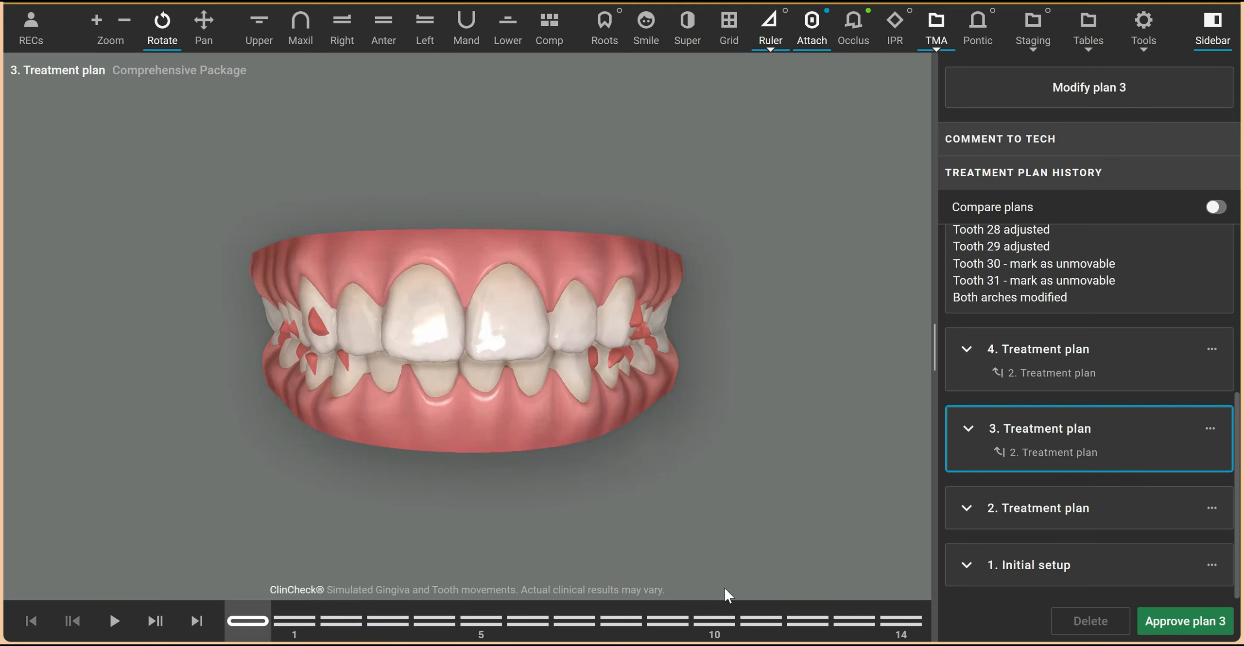